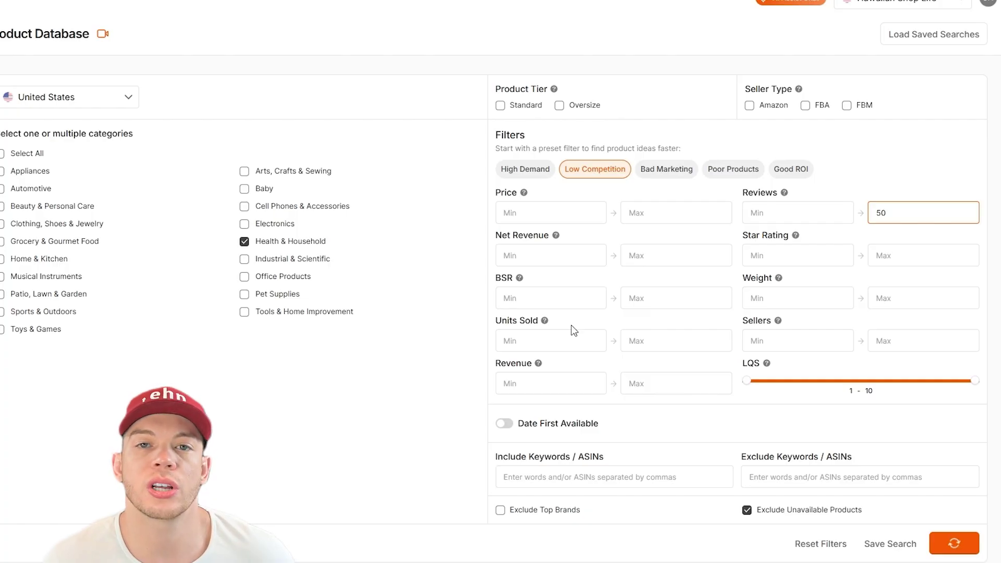
- Look over the low-competition Health & Household search results and preview the Nature's Sunshine Alpha Lipoic Acid product
scroll(573, 326, down, 5)
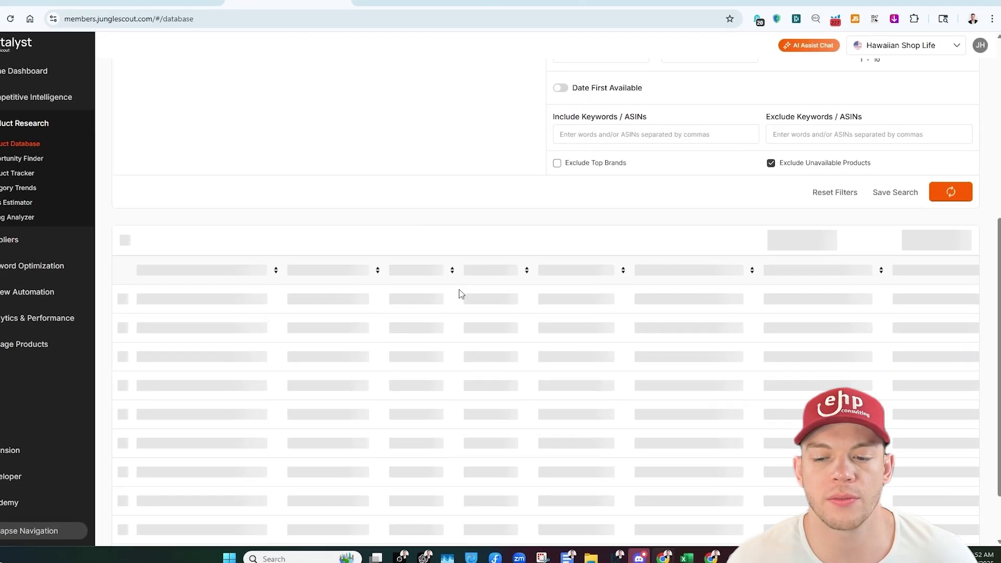
scroll(370, 415, down, 1)
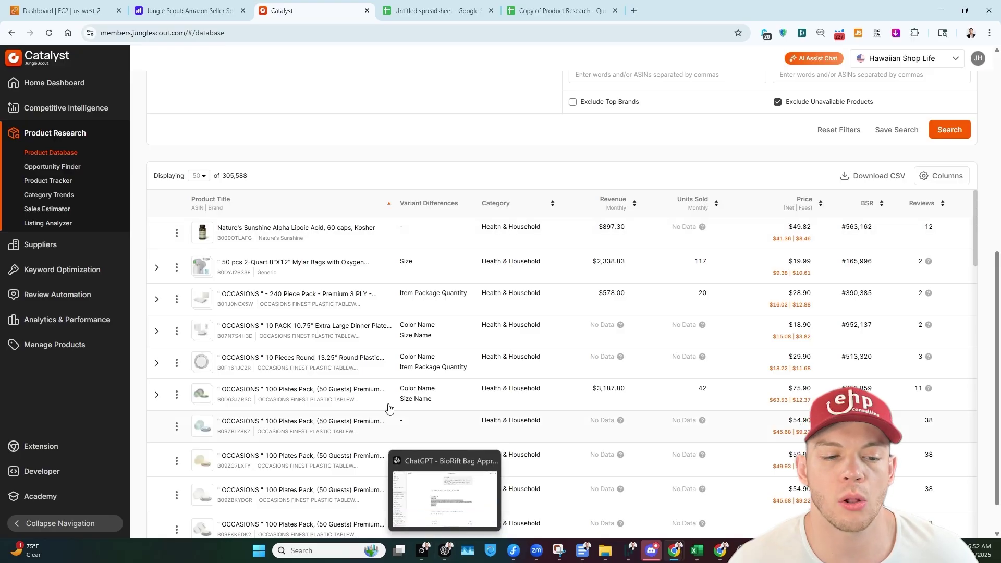
mouse_move(263, 240)
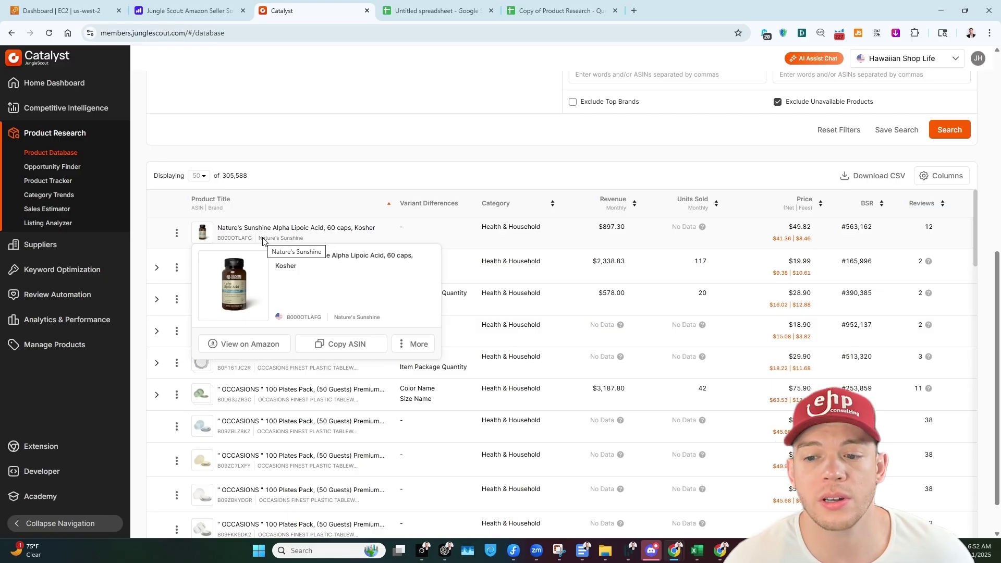
- Set the minimum revenue filter to 5000 and rerun the Health & Household product search
scroll(516, 279, up, 5)
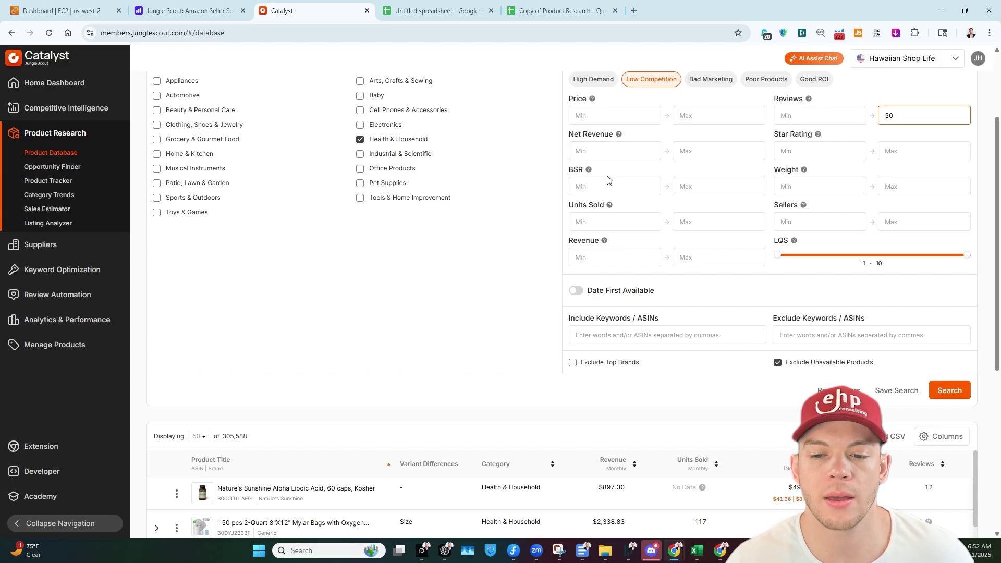
click(594, 258)
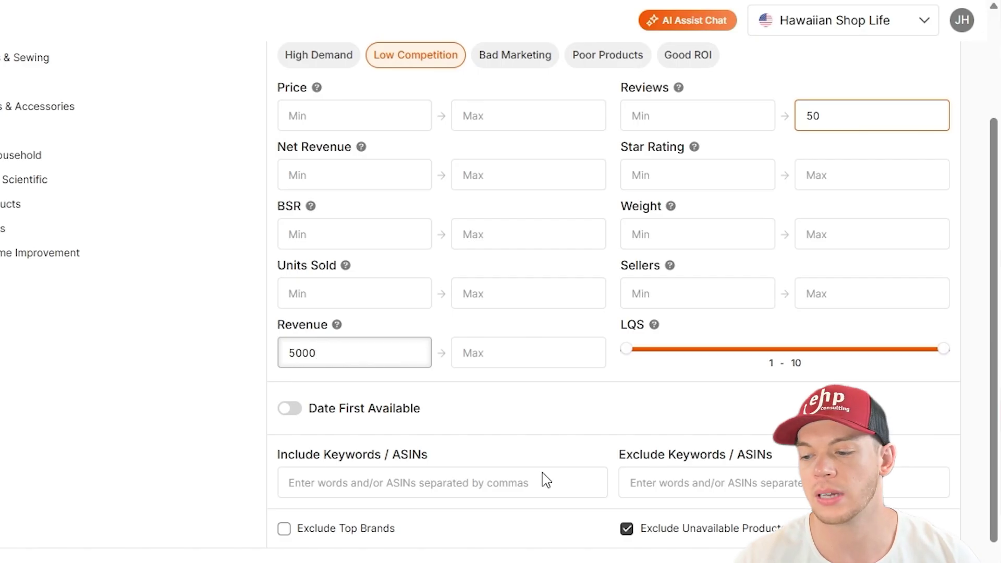
text(5000)
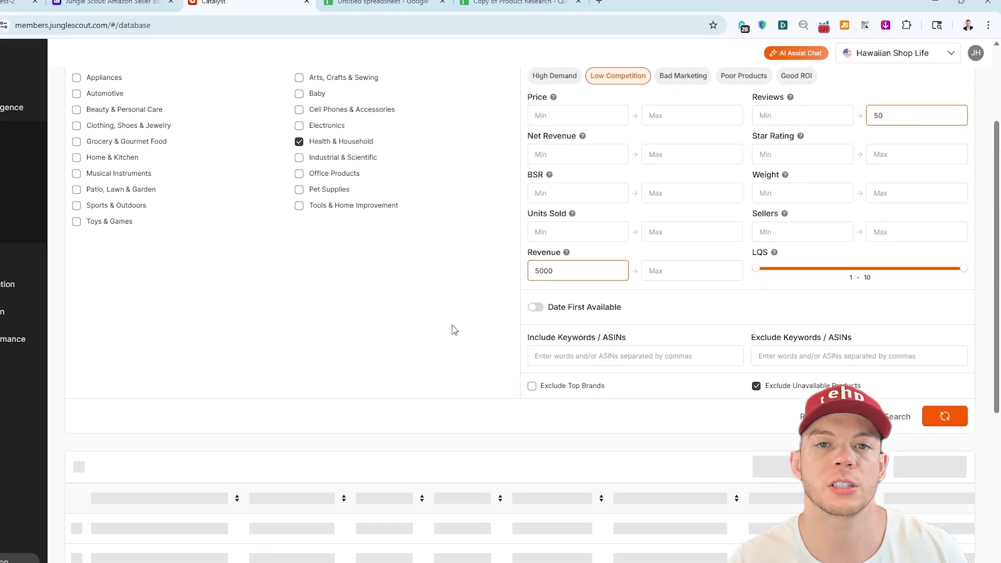
- Find the "(1 Pack) Hemp Gummies for Sleep, Stress, Anxiety, Pain" product in the results and view its listing on Amazon
scroll(893, 100, down, 5)
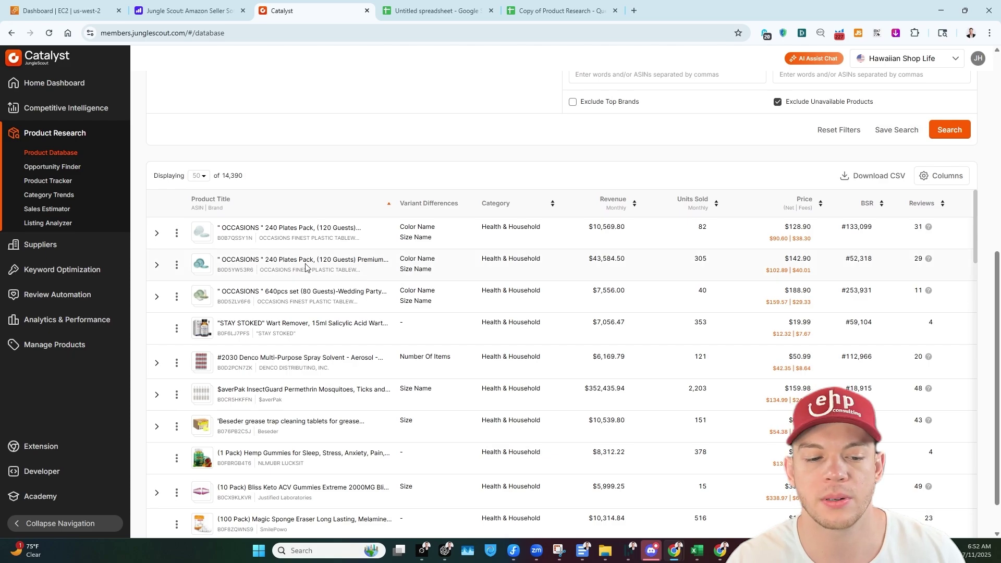
scroll(245, 298, down, 3)
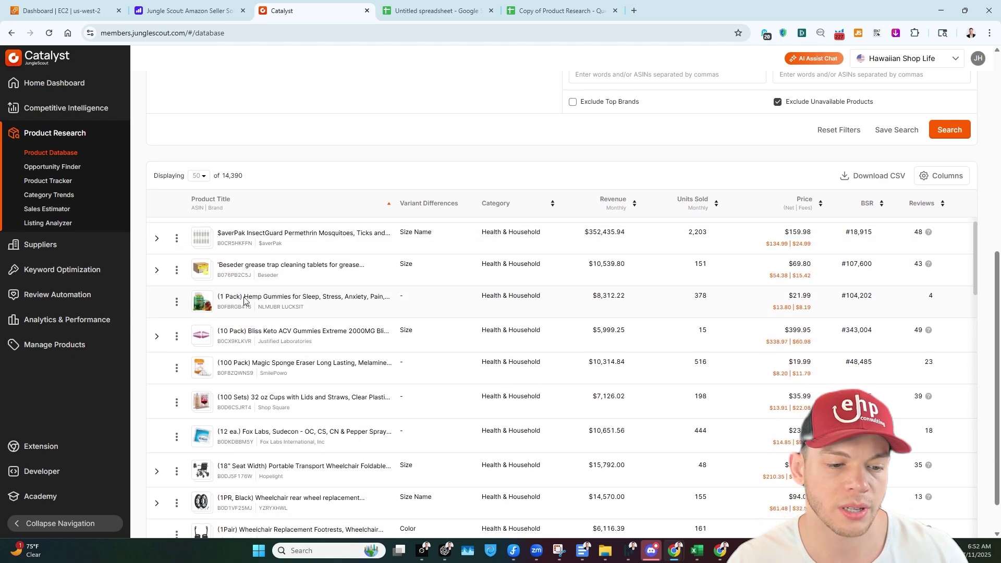
mouse_move(241, 300)
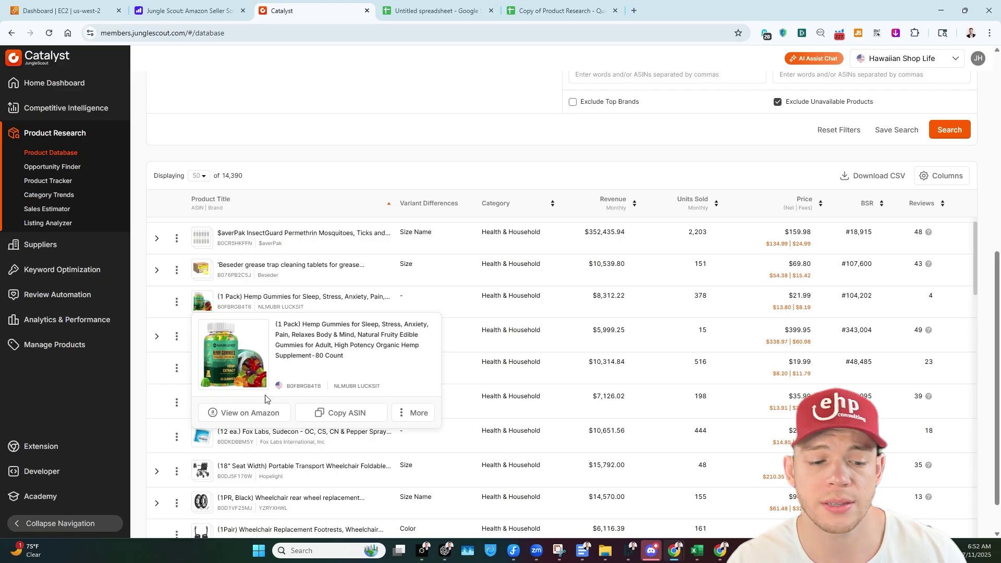
click(255, 417)
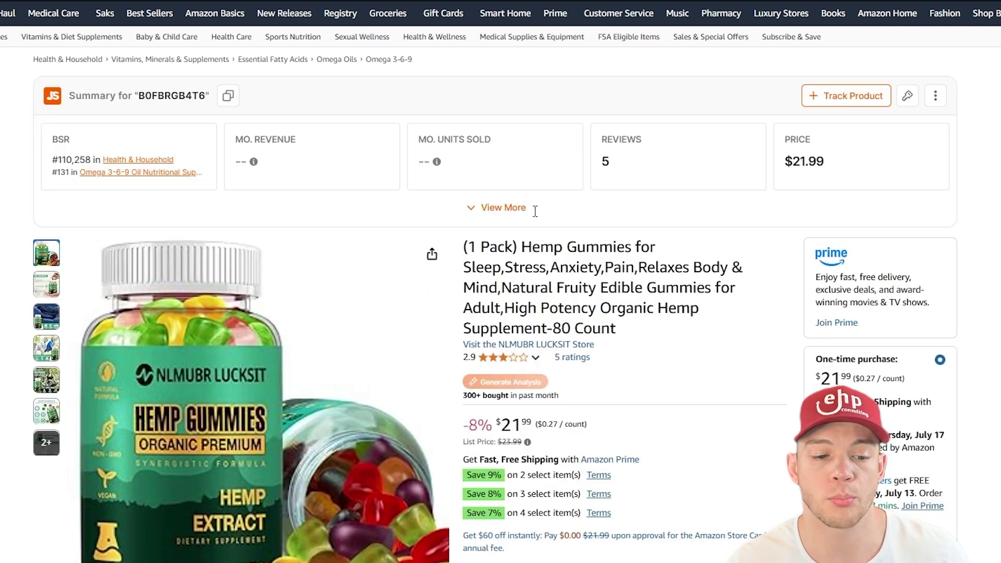
- Check the hemp gummies listing's monthly revenue, highlighting the figure, and its past-month purchases
scroll(599, 245, down, 3)
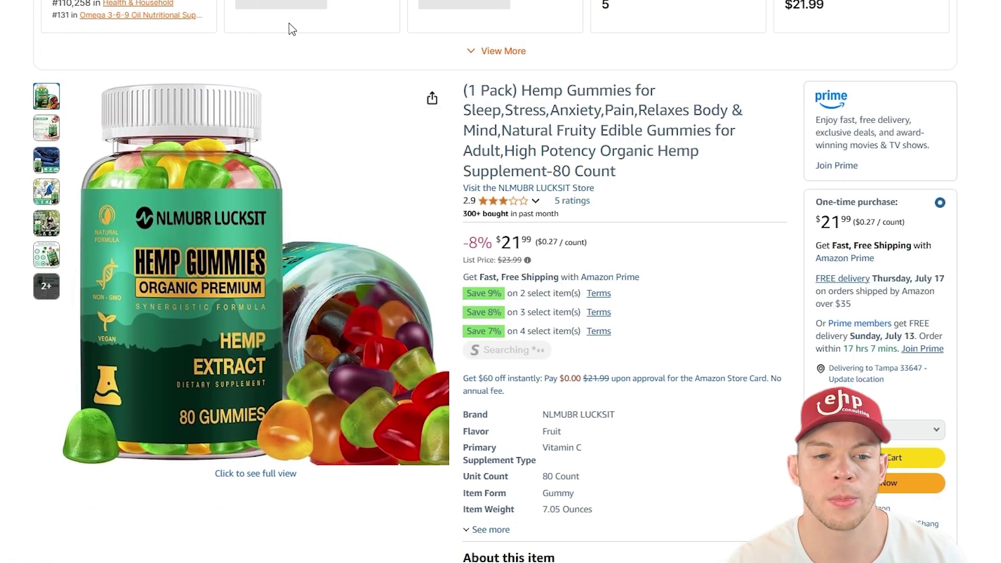
drag(234, 8, 276, 8)
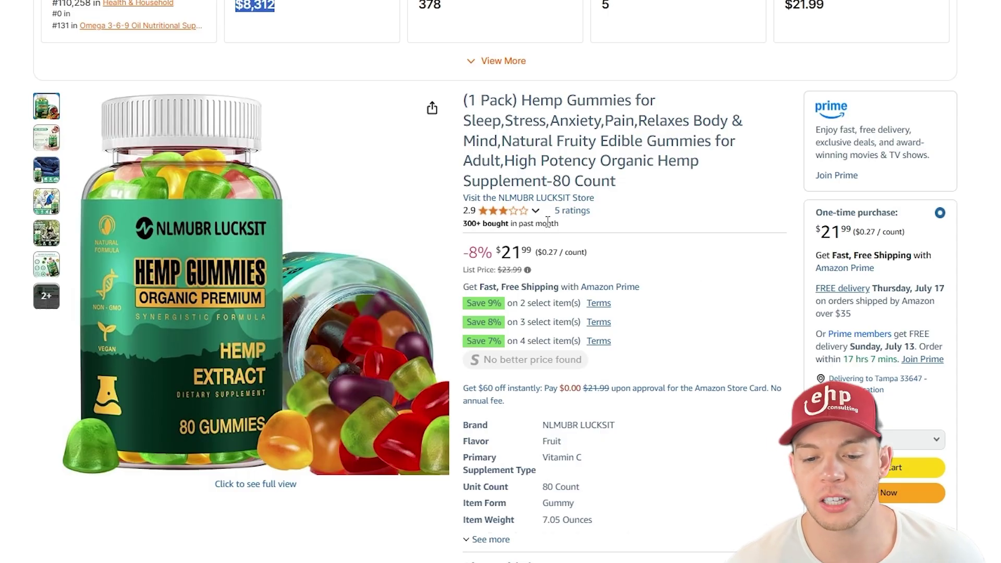
mouse_move(557, 219)
- Read the hemp gummies listing's product details and customer reviews, highlighting text in the reviews section, and return toward the listing's beginning
scroll(571, 212, down, 20)
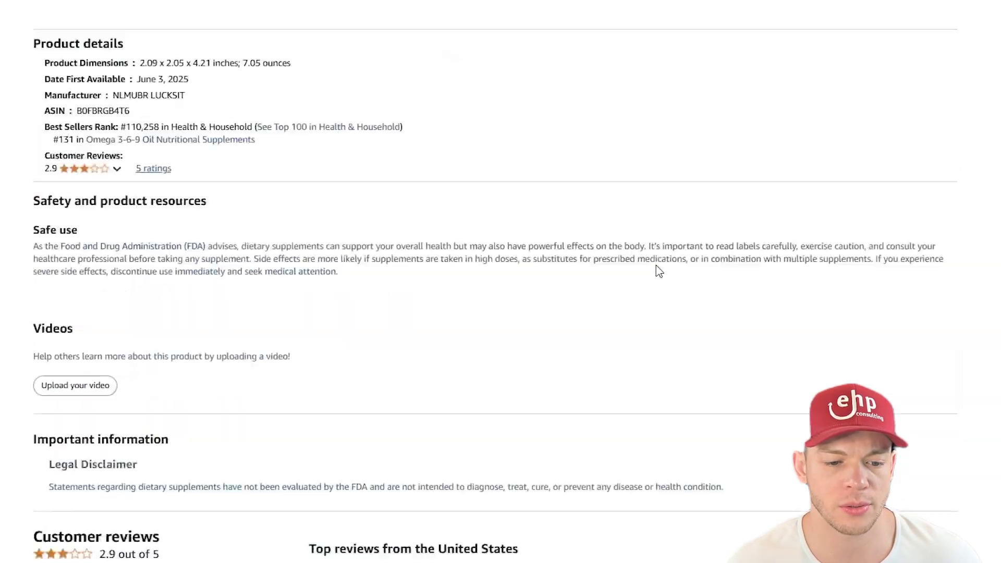
scroll(821, 329, down, 15)
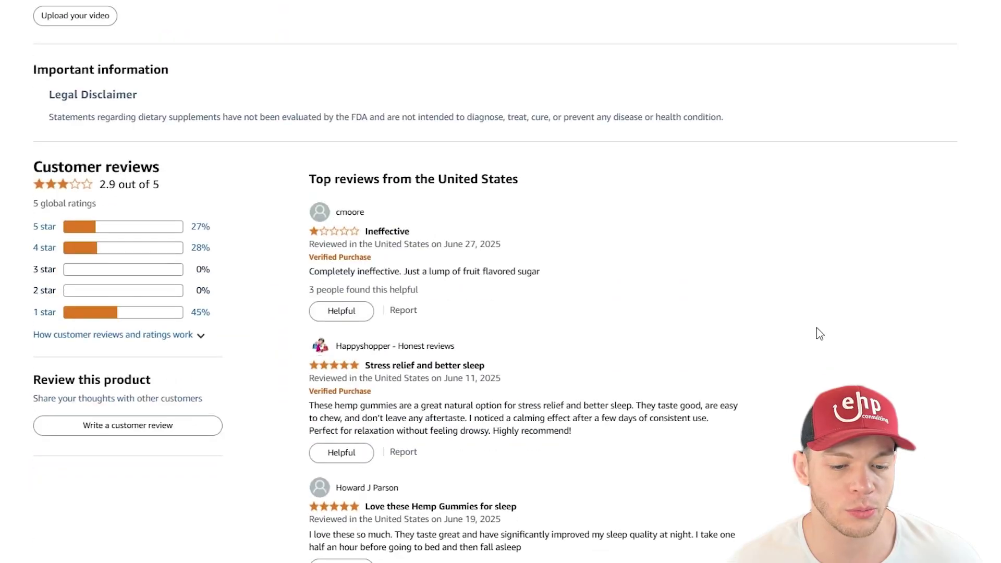
drag(348, 134, 527, 141)
triple_click(549, 139)
scroll(773, 394, up, 10)
scroll(764, 396, up, 20)
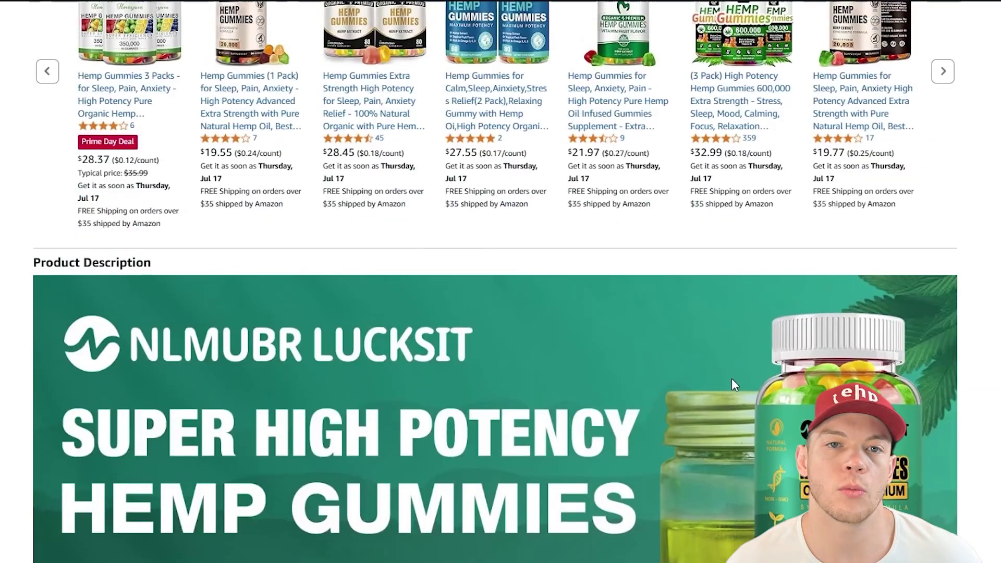
scroll(729, 359, up, 10)
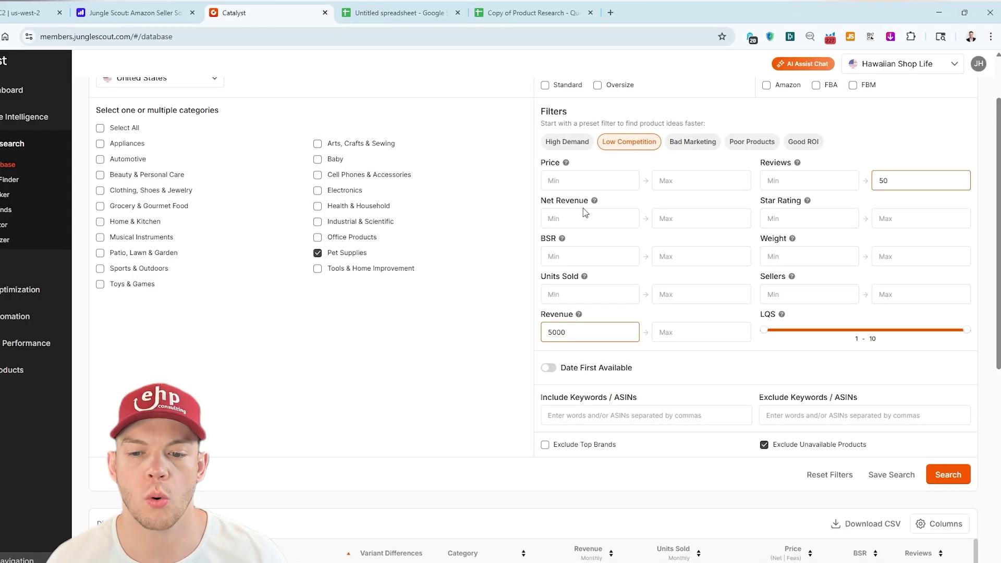
- Set the Pet Supplies search's price range to 20–120 and its maximum reviews to 400
key(Tab)
text(120)
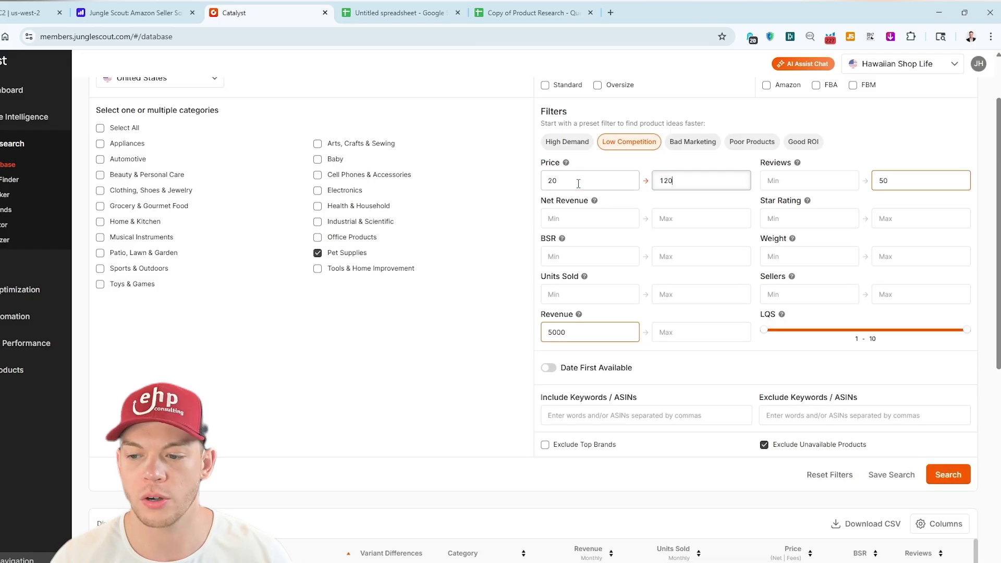
click(904, 185)
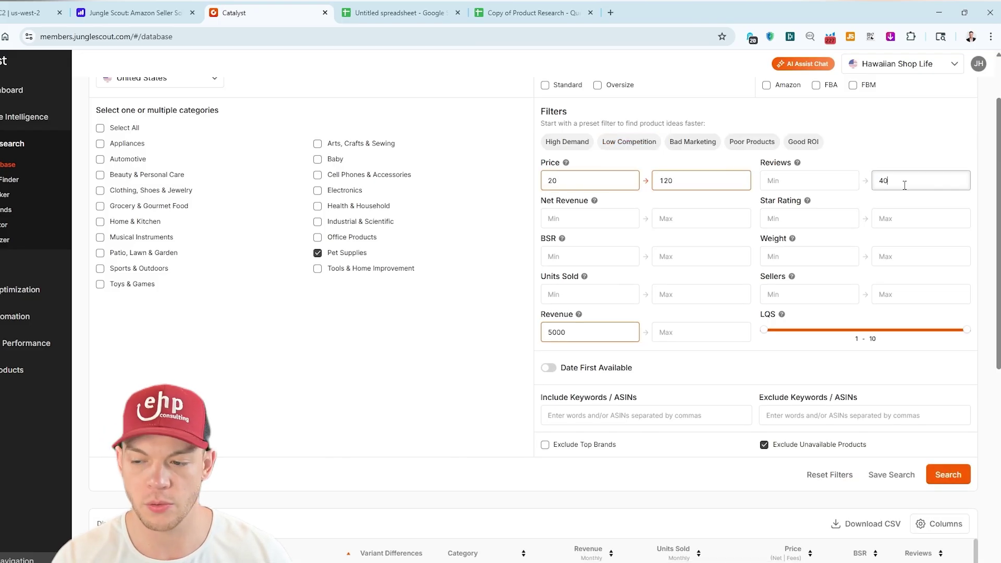
text(400)
- Set the revenue range to 10000–40000 and run the Pet Supplies product search
click(398, 12)
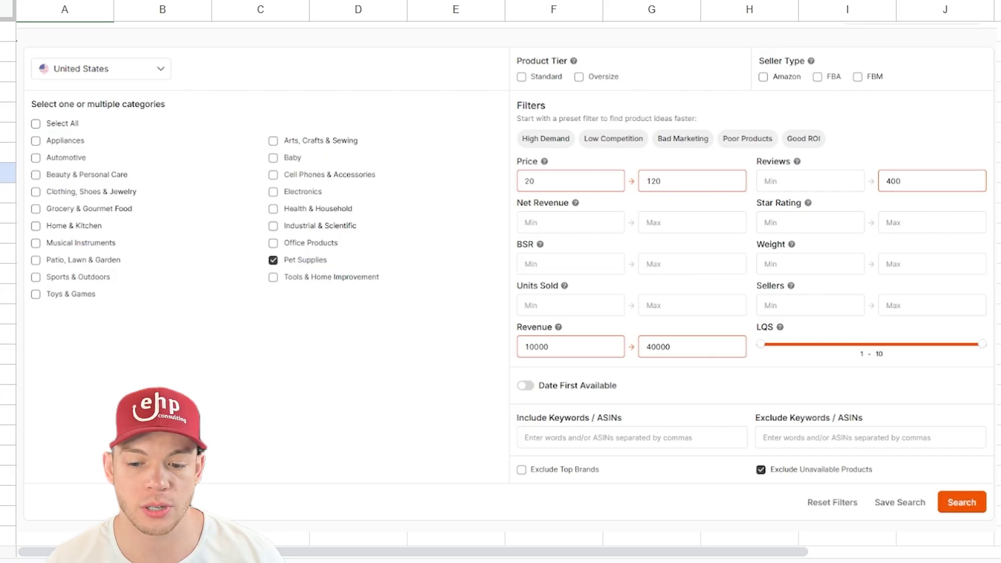
click(271, 15)
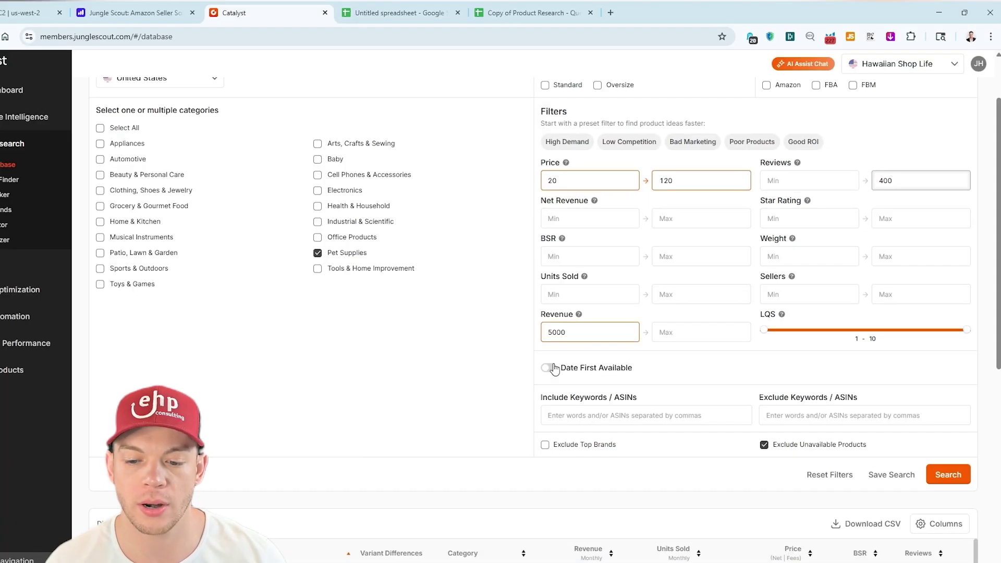
click(577, 331)
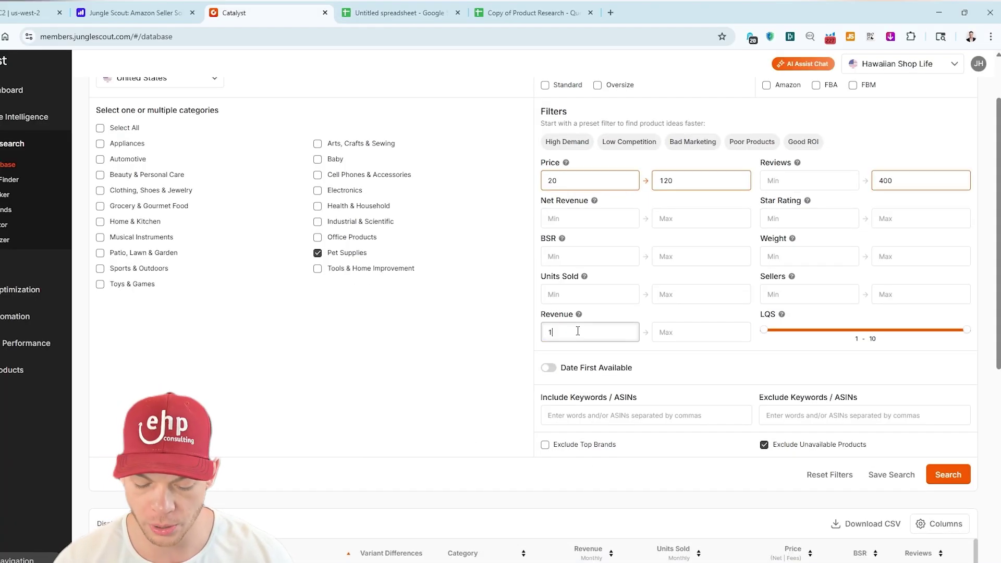
click(681, 332)
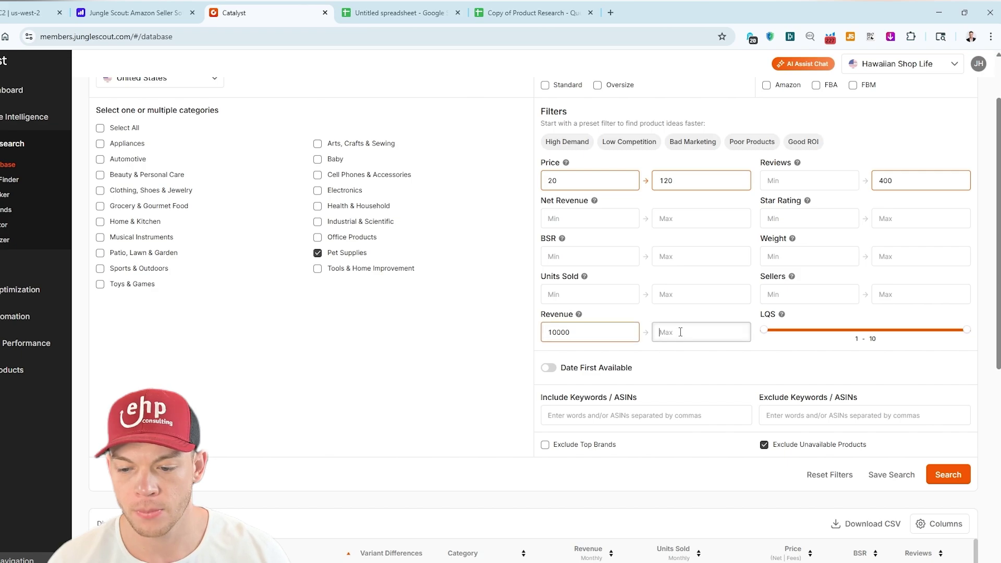
text(40000)
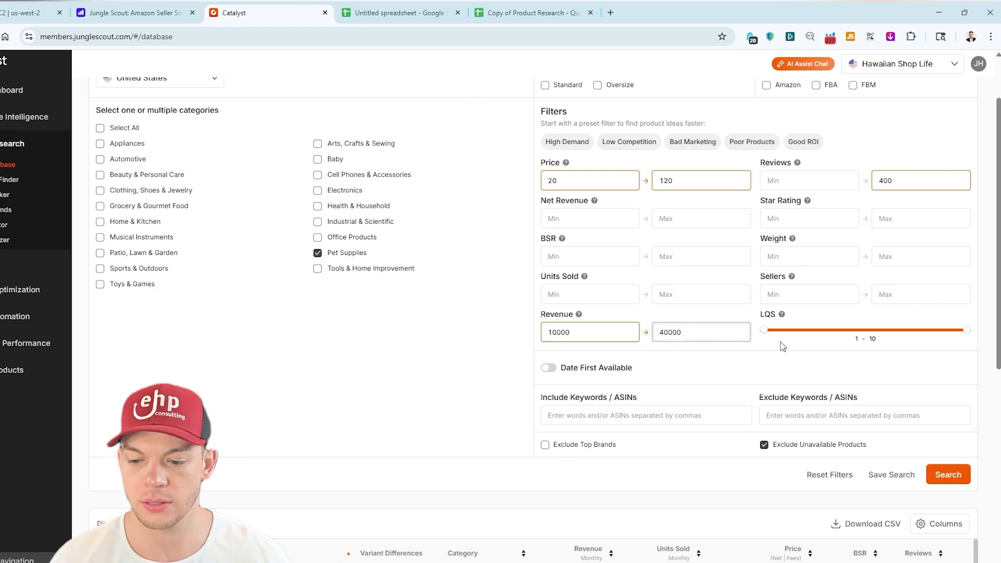
click(948, 474)
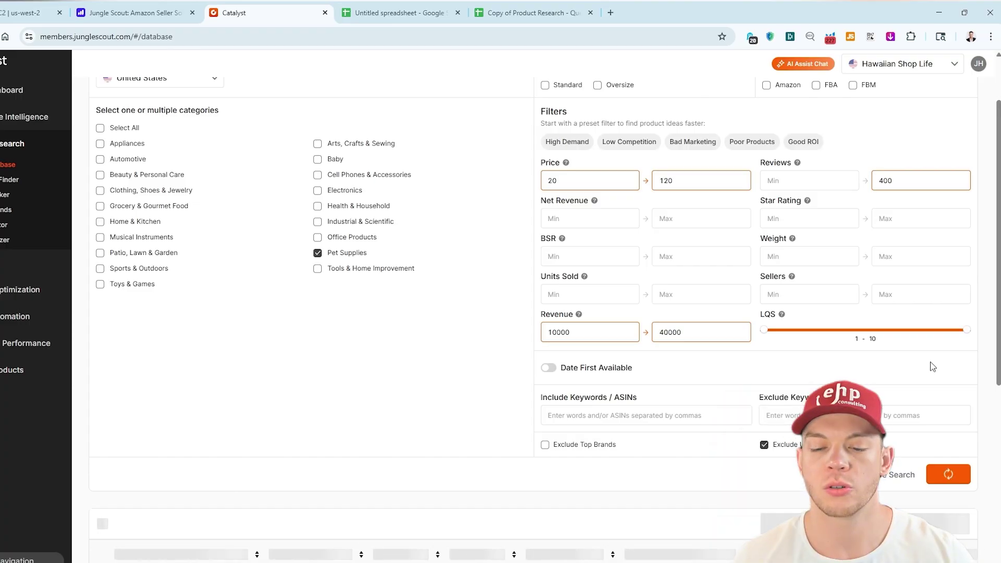
- Go back over the price, reviews and revenue ranges used to filter the Pet Supplies search
scroll(932, 366, down, 6)
scroll(838, 308, up, 7)
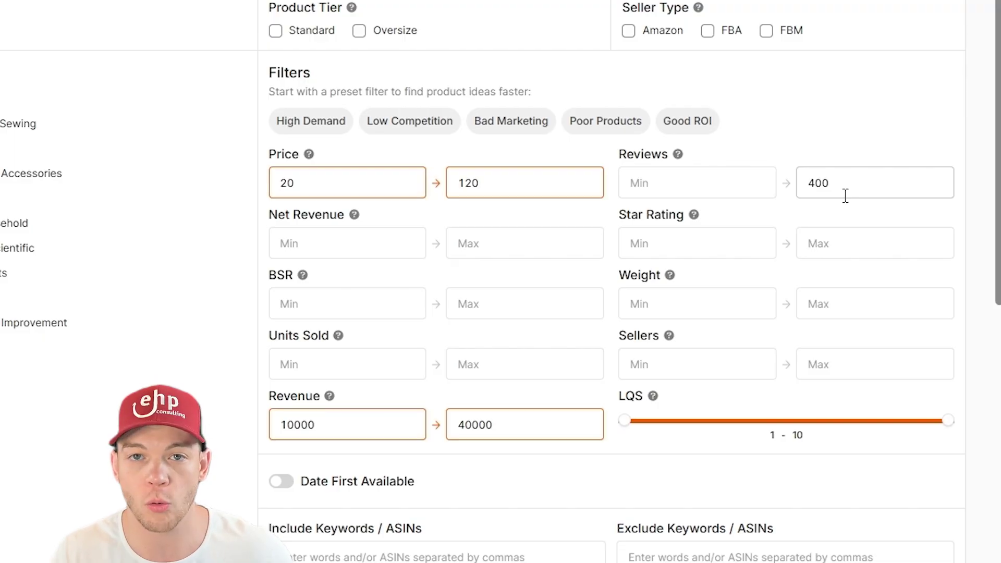
click(398, 189)
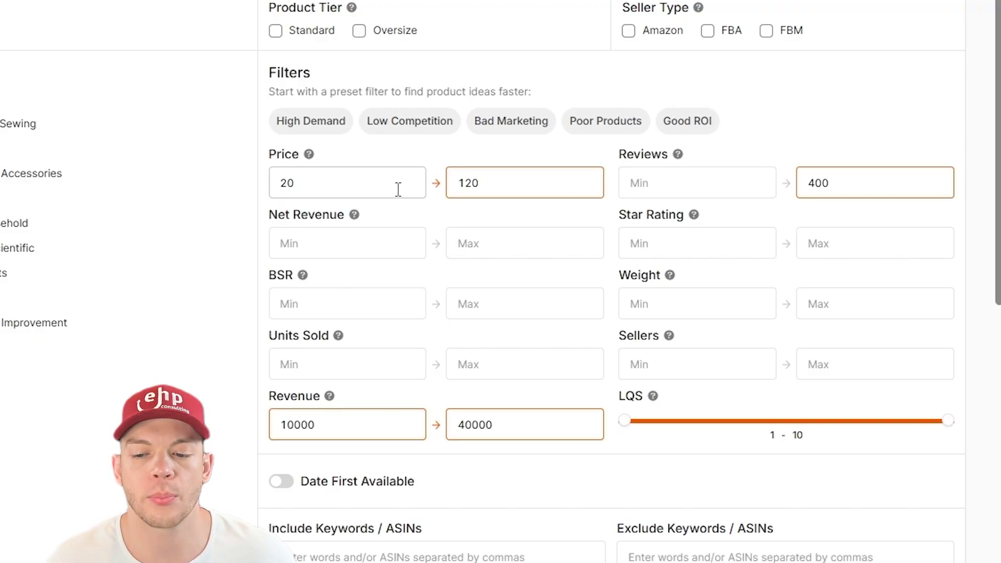
click(508, 196)
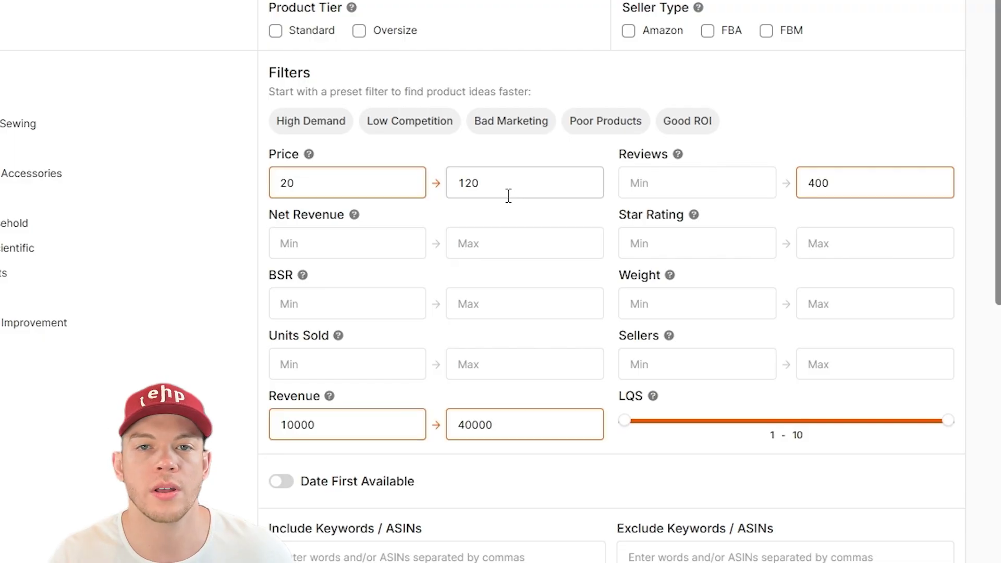
click(258, 467)
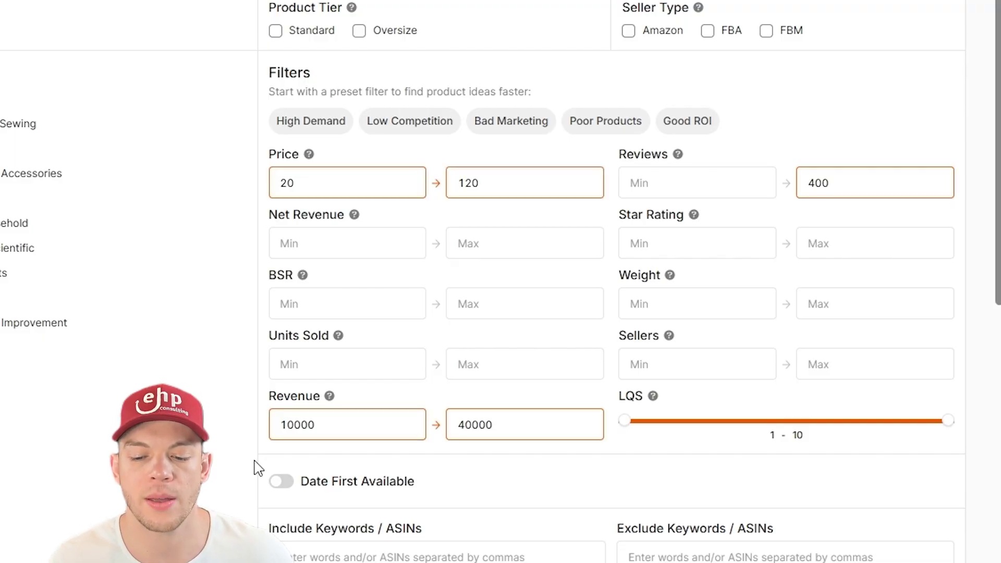
double_click(328, 439)
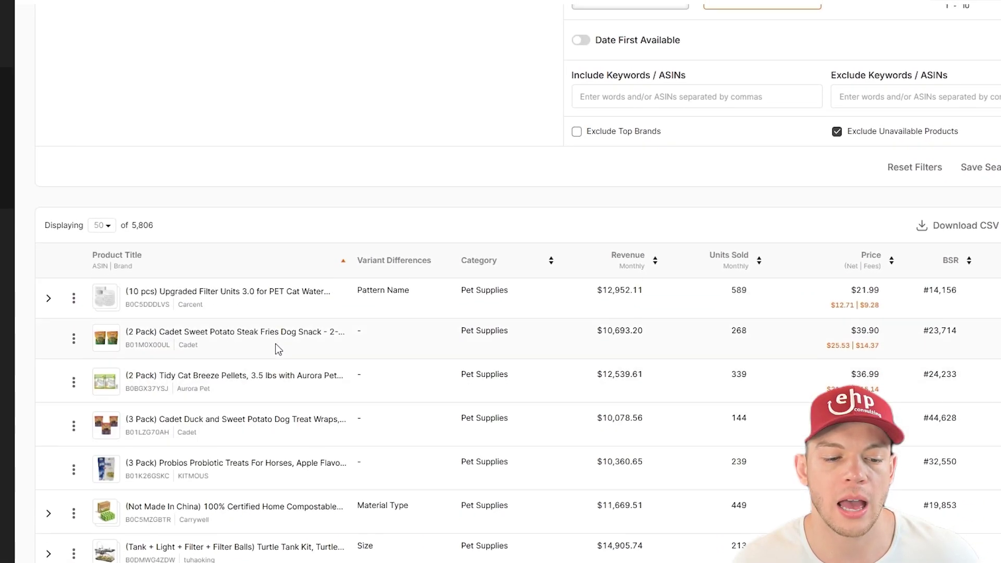
- Browse the filtered Pet Supplies results and preview individual products, comparing their revenue, units sold and price
scroll(33, 267, down, 5)
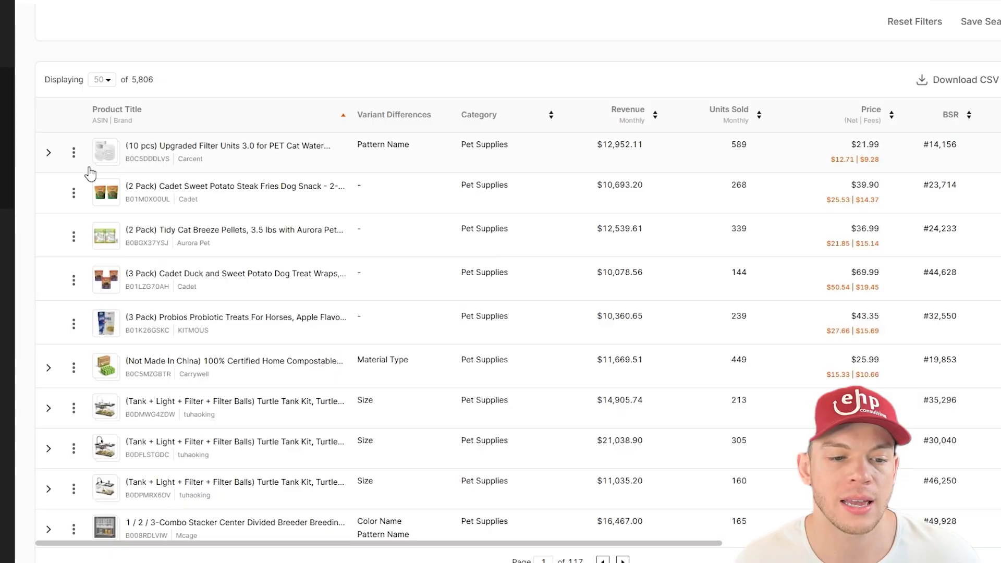
mouse_move(223, 151)
scroll(245, 389, down, 1)
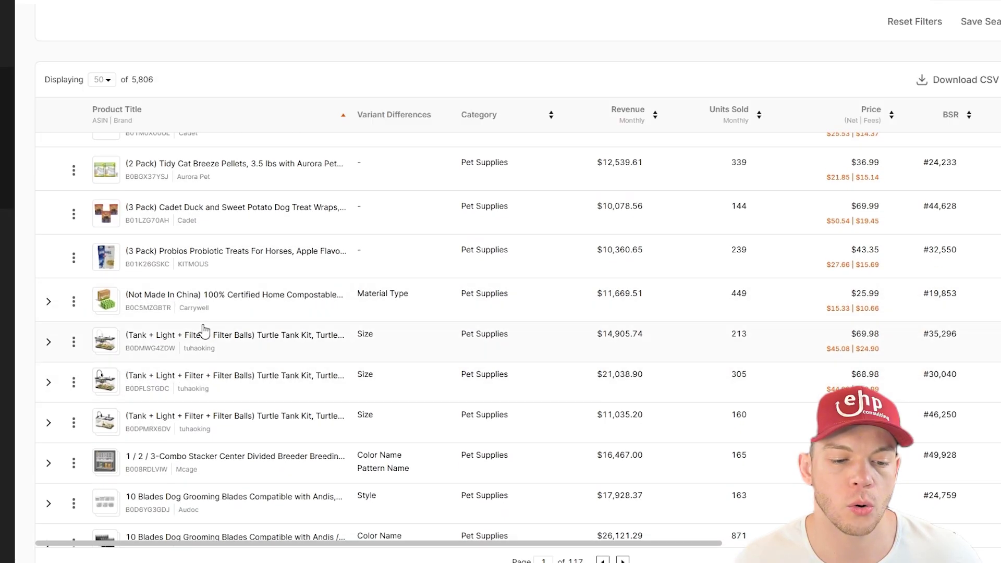
mouse_move(206, 339)
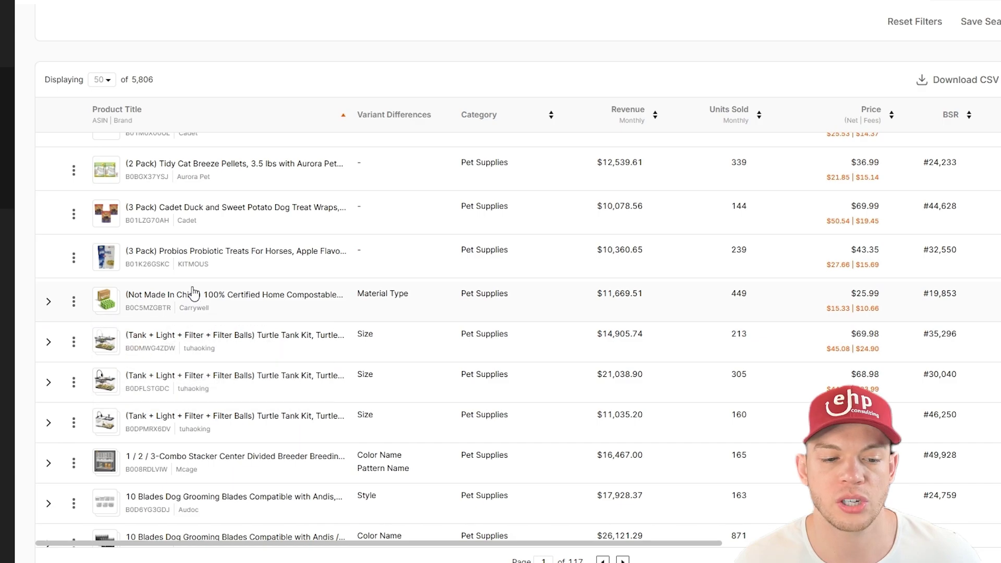
mouse_move(244, 207)
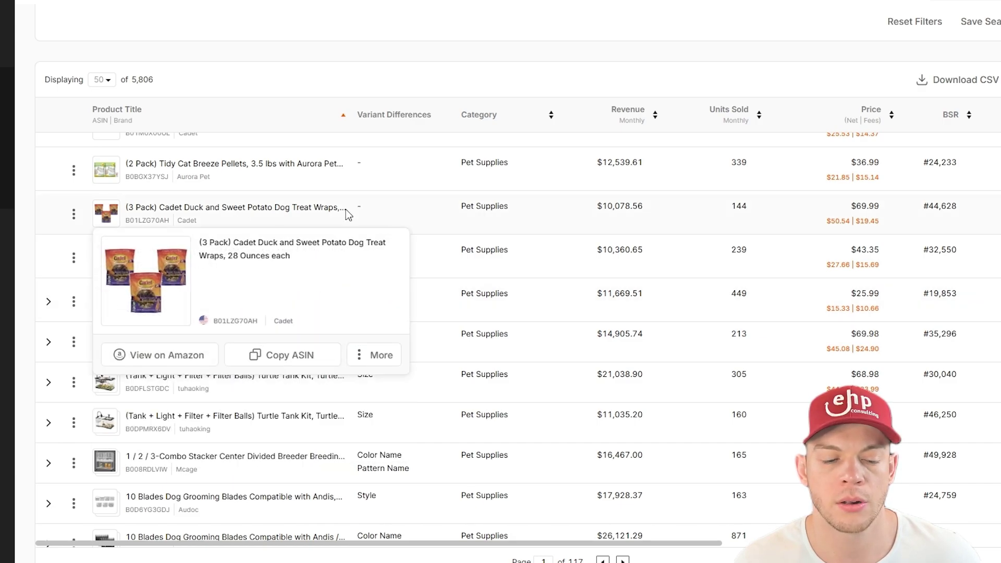
scroll(321, 211, down, 4)
mouse_move(207, 262)
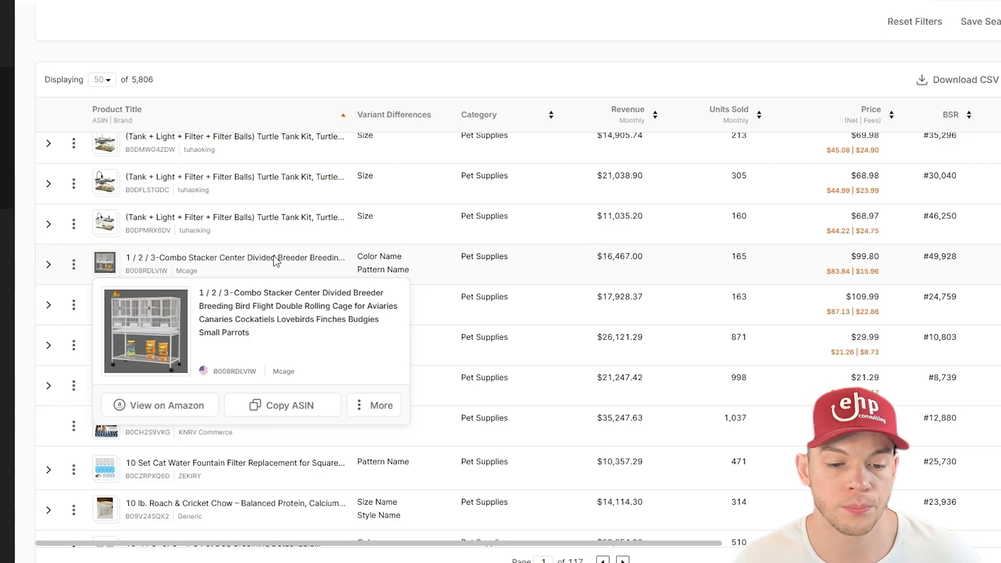
scroll(250, 268, down, 3)
mouse_move(228, 291)
scroll(239, 261, down, 2)
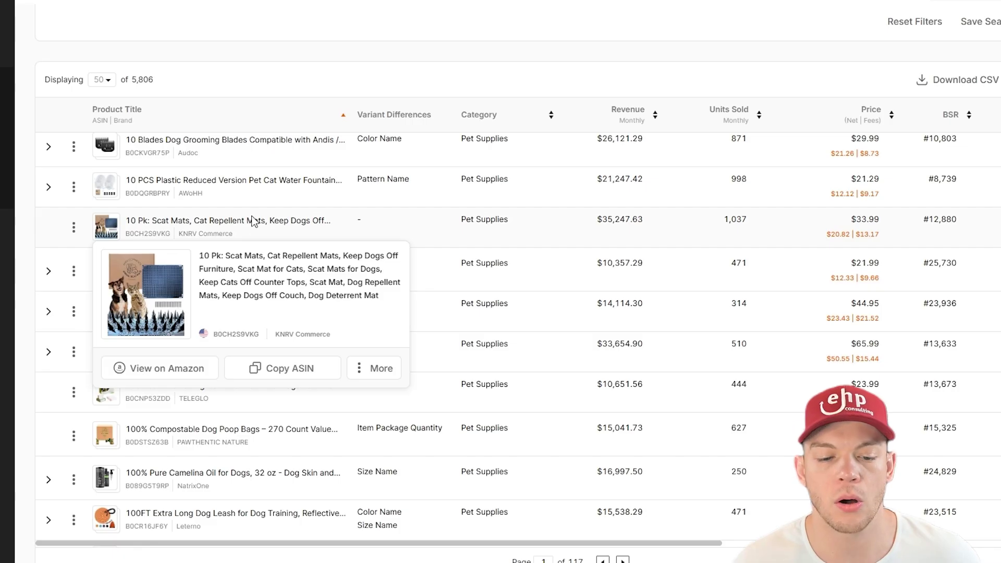
- Open the 10-pack Scat Mats product on Amazon and check its price and 30-day revenue
click(190, 369)
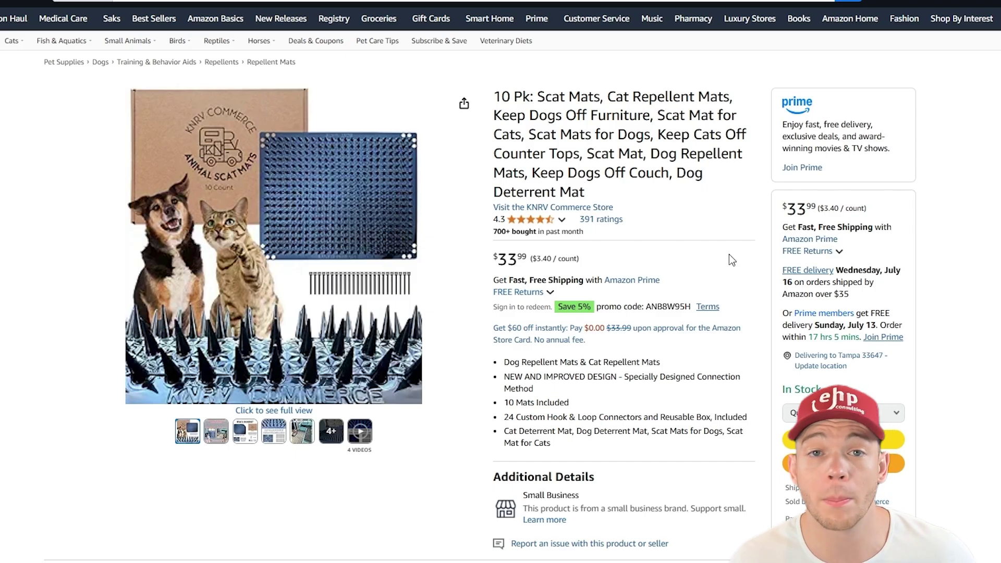
scroll(597, 276, down, 5)
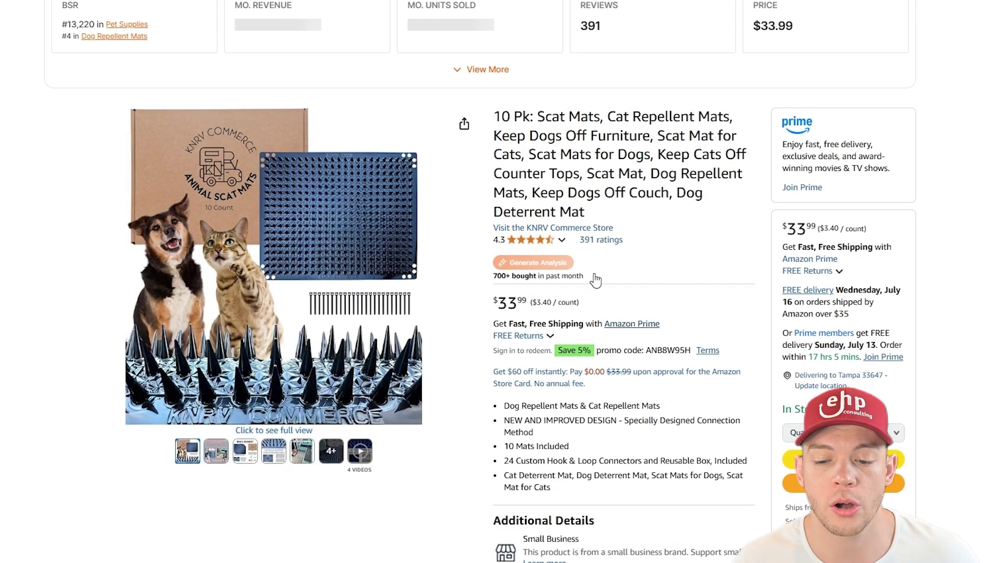
scroll(593, 257, down, 2)
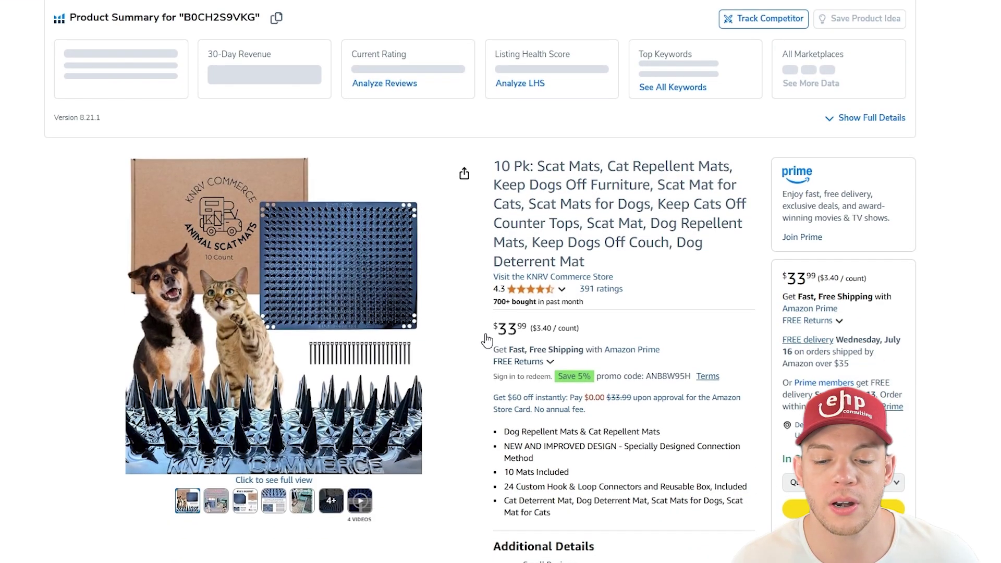
drag(486, 339, 531, 330)
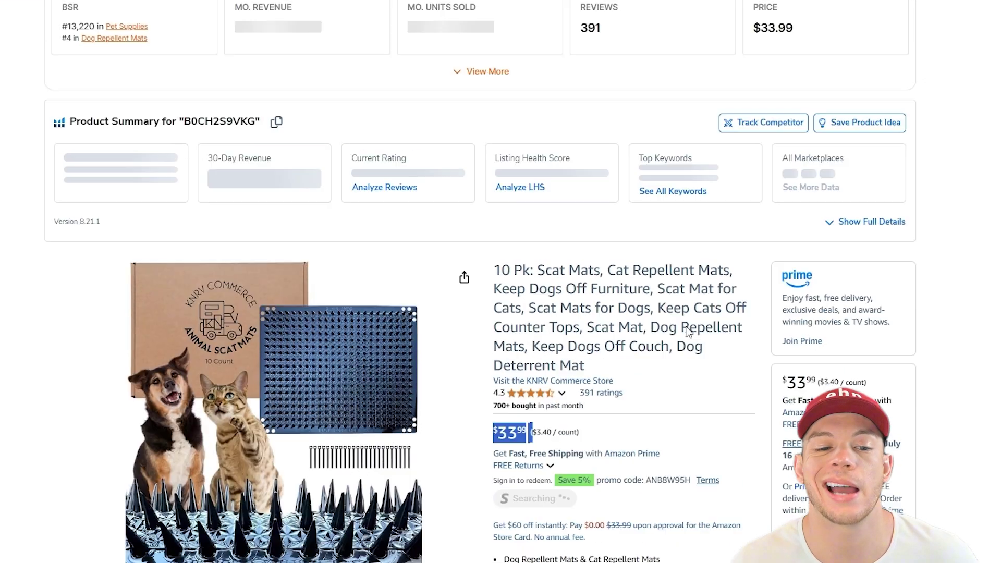
scroll(521, 193, down, 1)
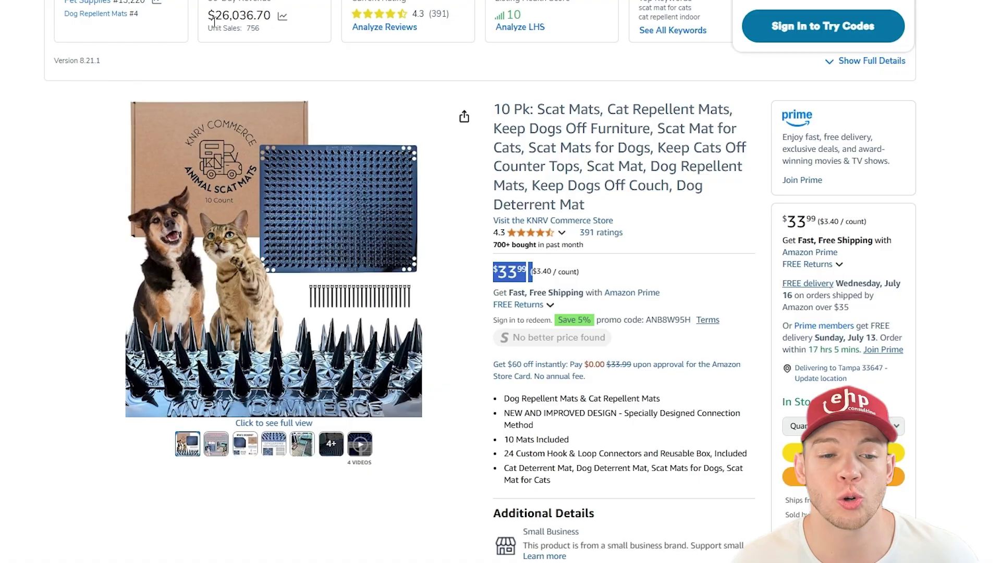
drag(215, 20, 254, 15)
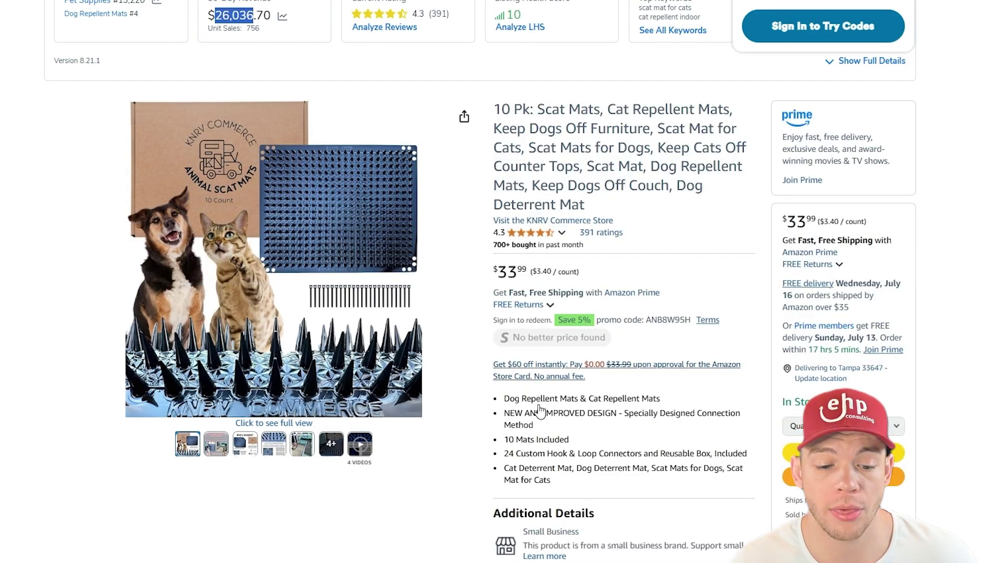
- Examine the scat mats listing's product images and feature bullets, singling out the number of mats included
mouse_move(238, 460)
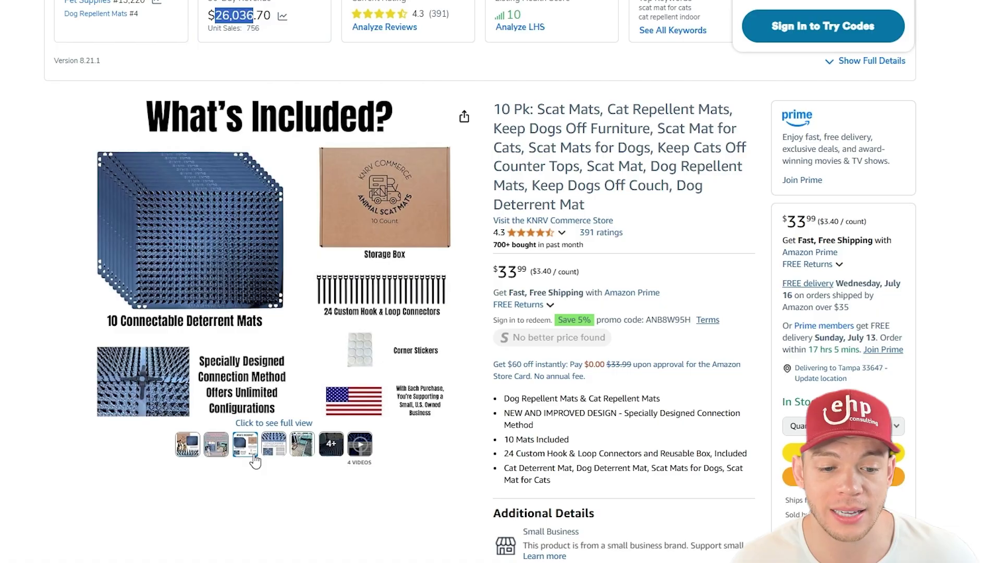
mouse_move(278, 450)
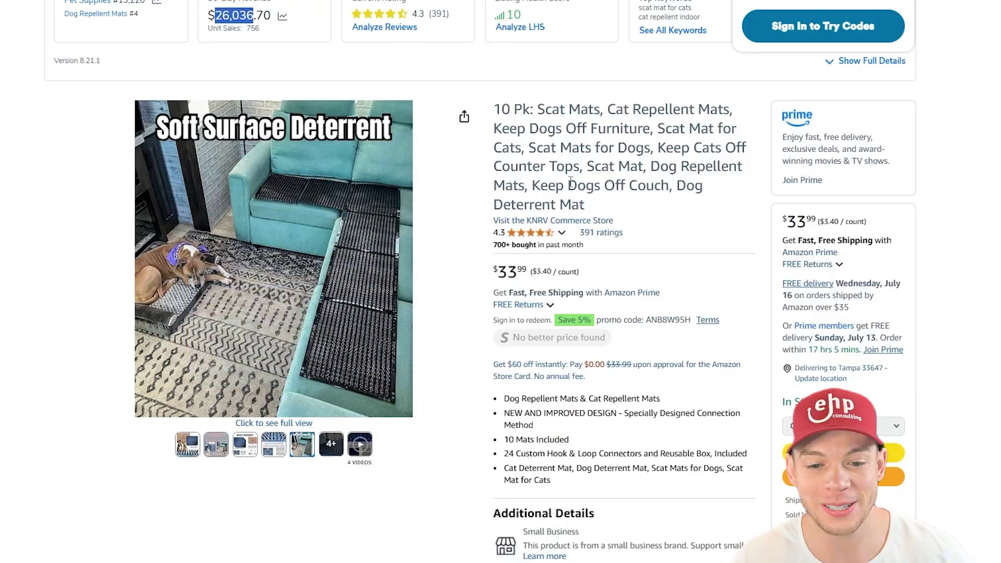
scroll(699, 204, down, 1)
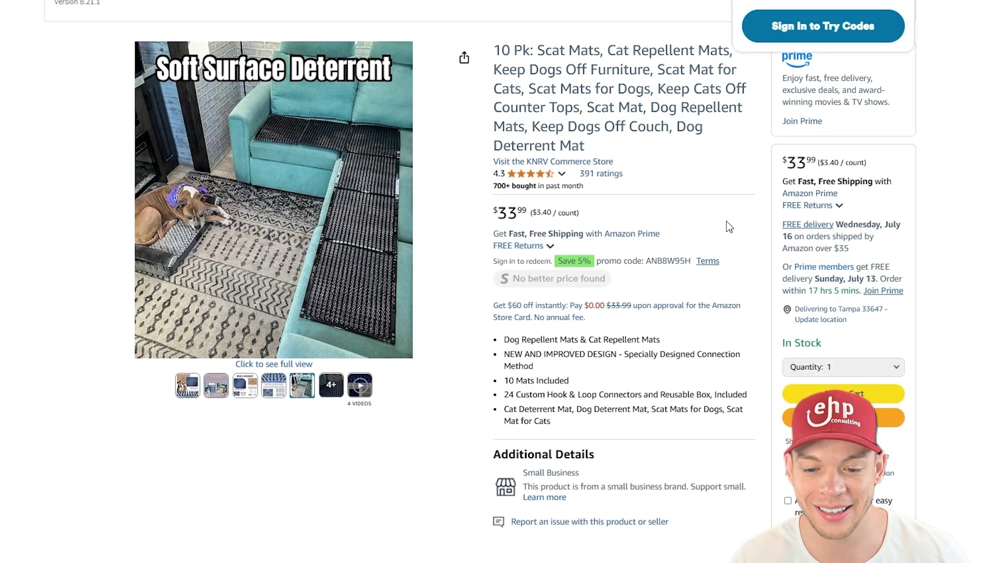
drag(515, 347, 553, 414)
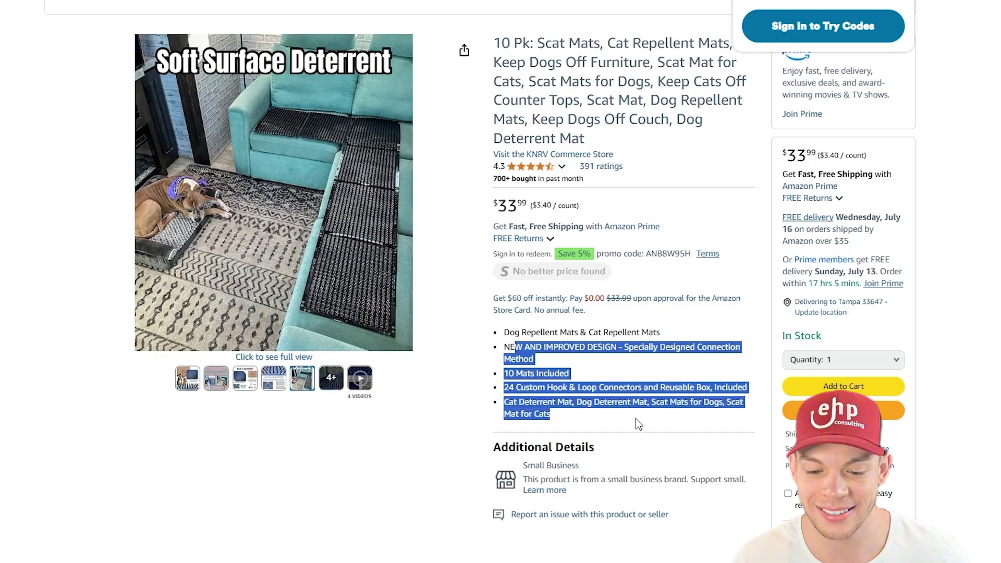
click(511, 374)
triple_click(510, 373)
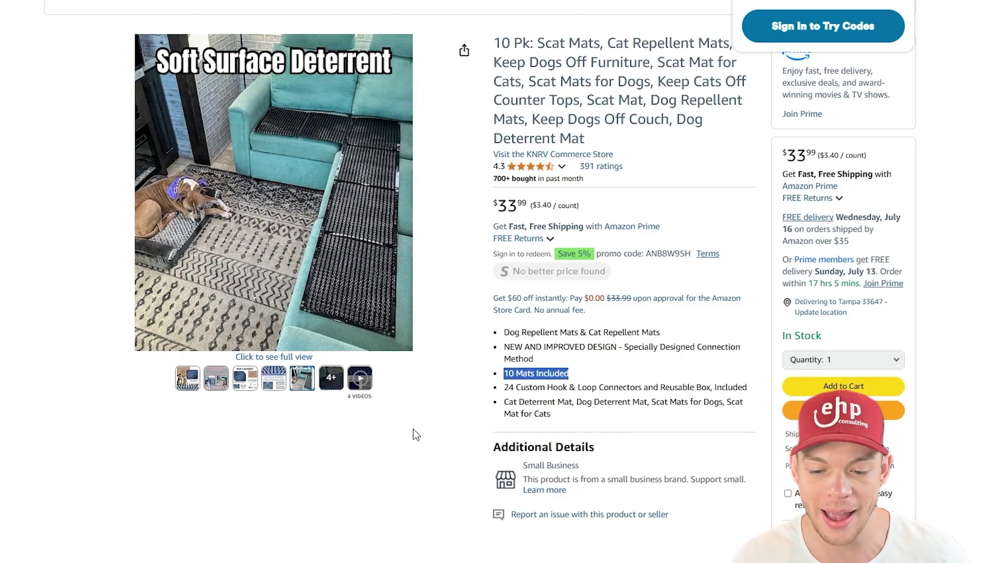
- Review the remaining scat mats images and the cat repellent wording in the title to understand the product's use
scroll(752, 399, up, 1)
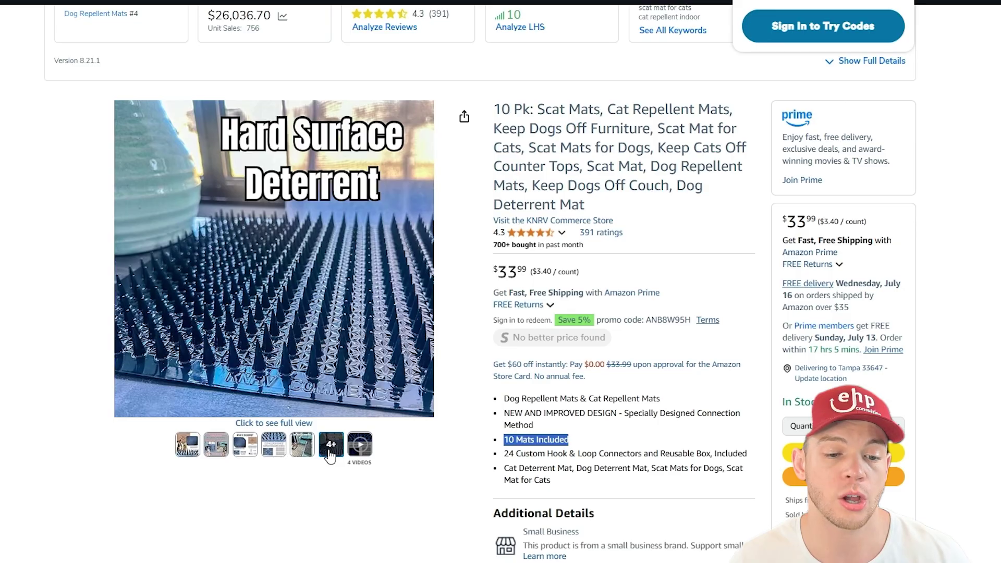
scroll(786, 384, up, 1)
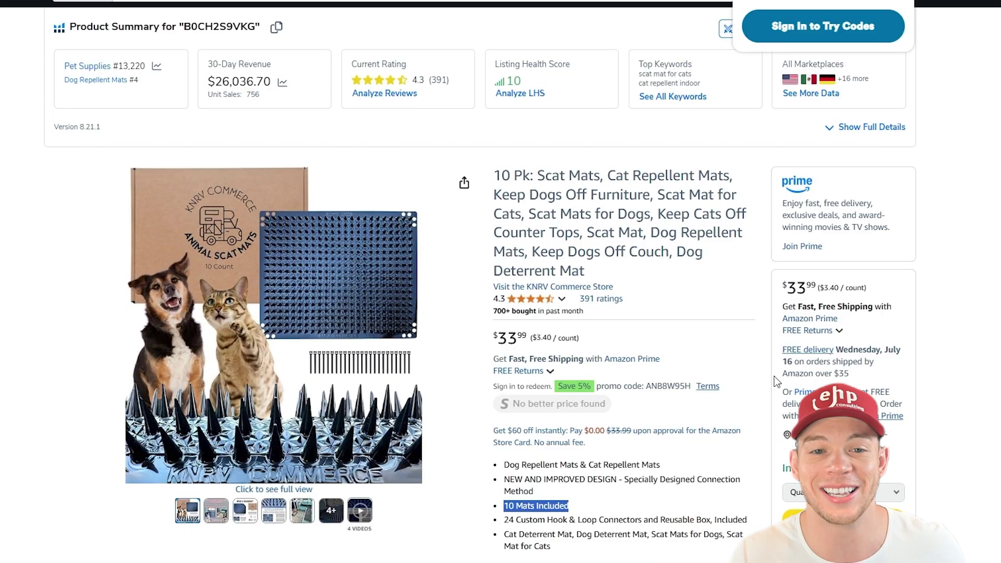
drag(545, 176, 729, 170)
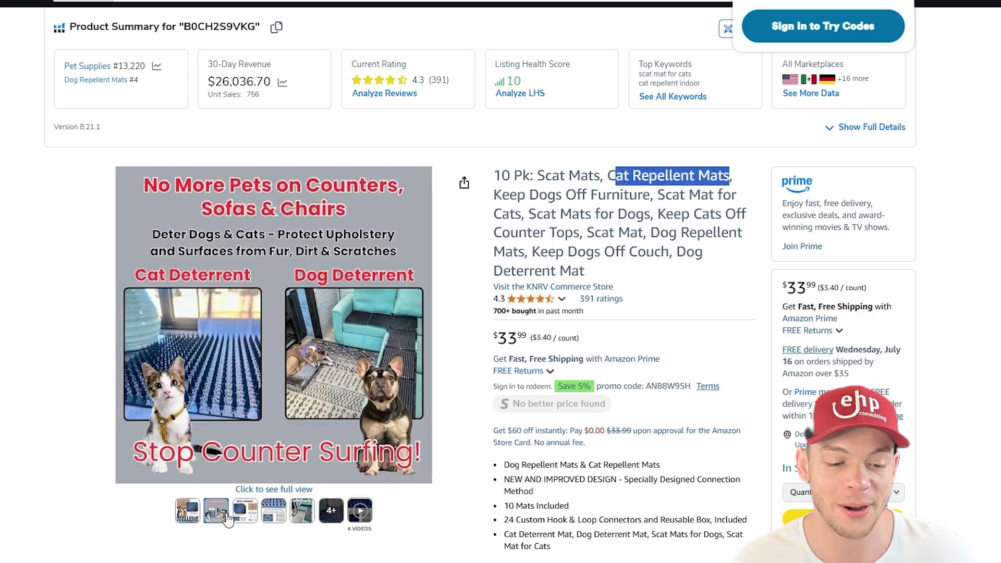
mouse_move(223, 519)
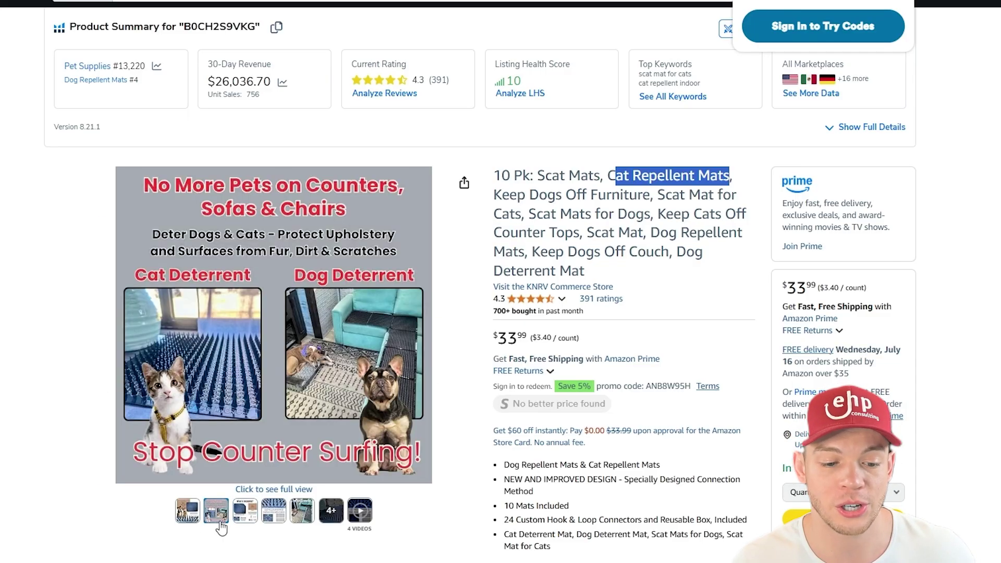
mouse_move(279, 519)
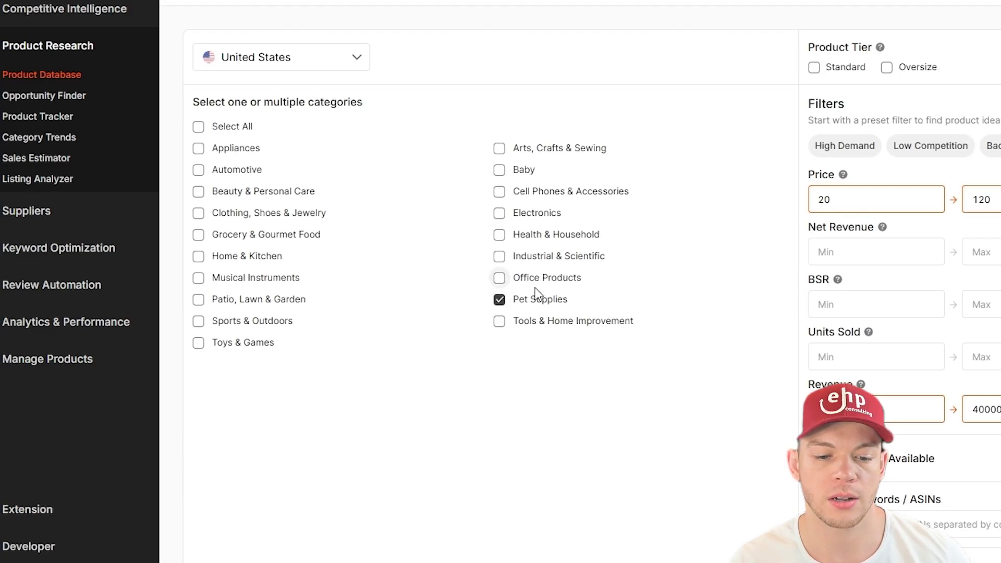
- Replace Pet Supplies with the Tools & Home Improvement category and set the price range to 50–300
click(517, 301)
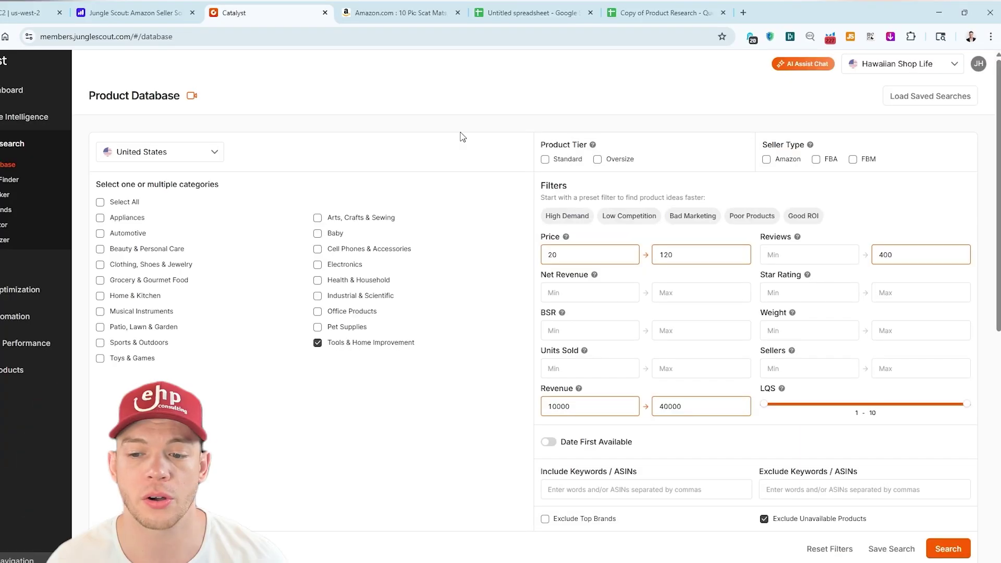
click(604, 252)
key(BackSpace)
key(BackSpace)
text(50)
double_click(681, 252)
text(300)
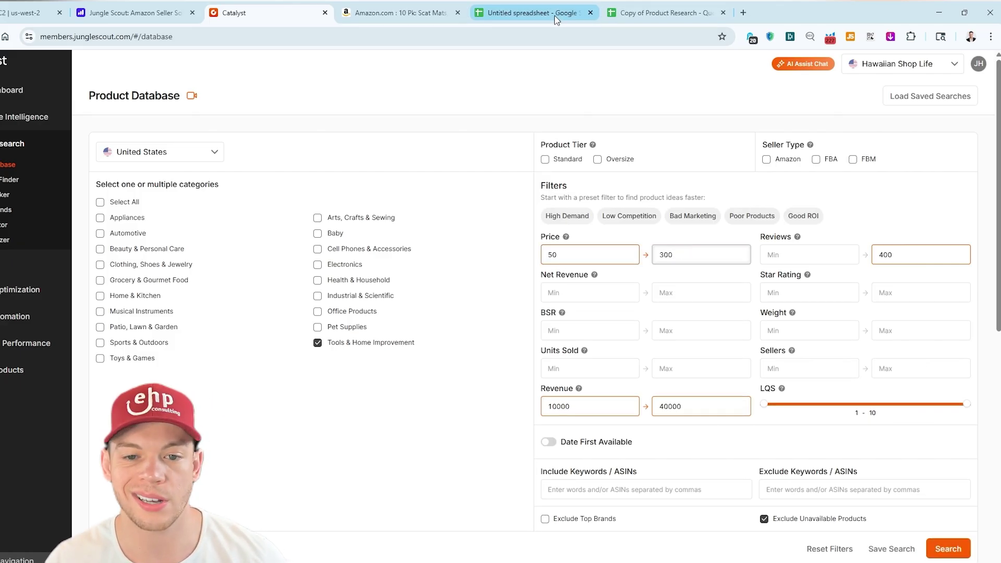
- Run the Tools & Home Improvement product search and bring up its results
click(443, 13)
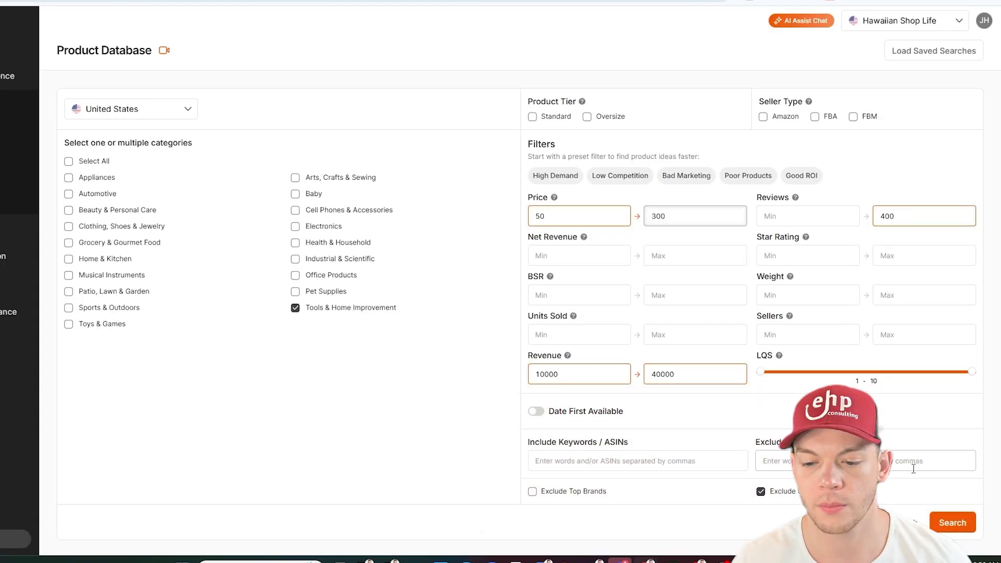
scroll(725, 297, down, 2)
click(952, 467)
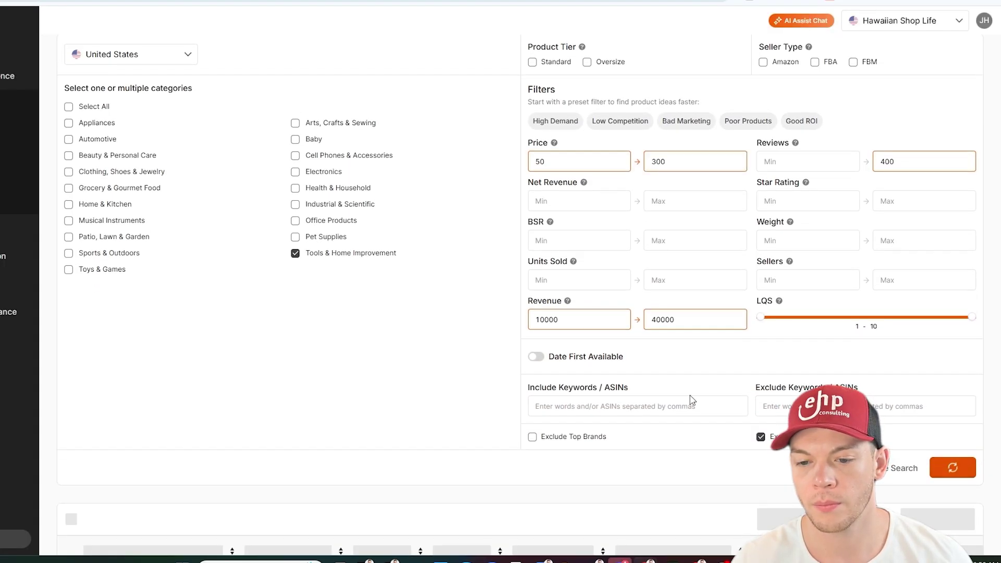
scroll(480, 312, down, 5)
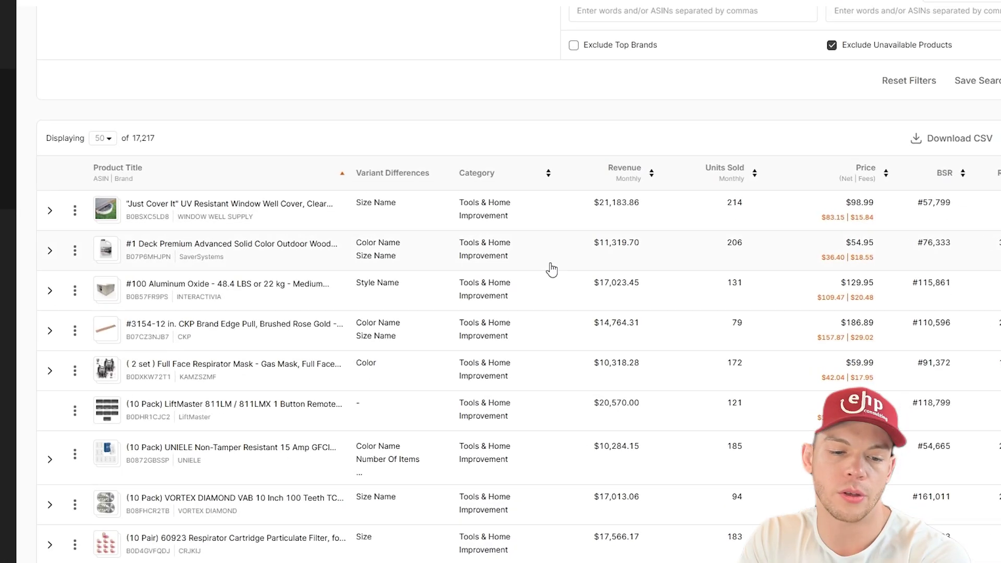
- Preview the "Just Cover It" window well cover in the results and open its Amazon listing
mouse_move(211, 209)
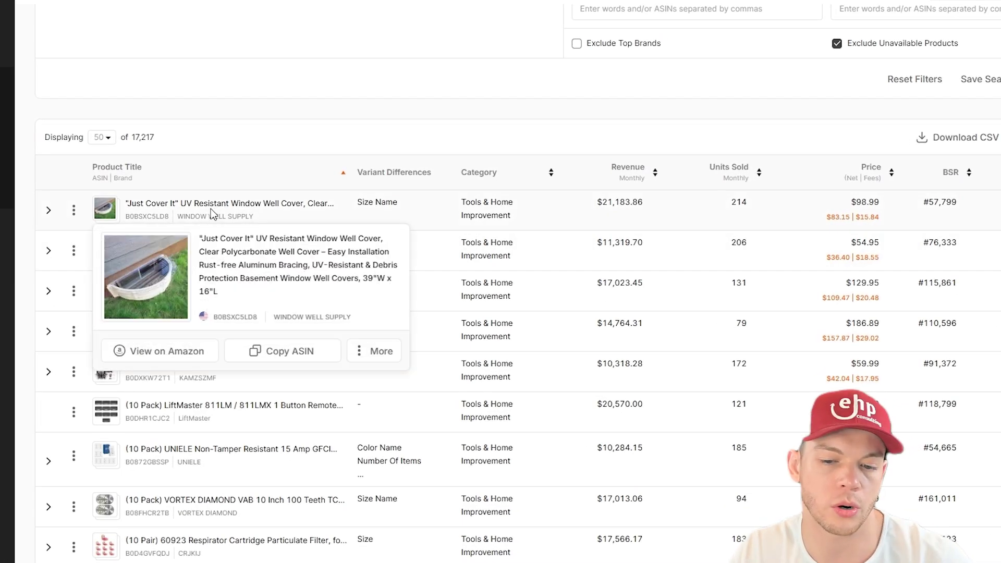
click(184, 358)
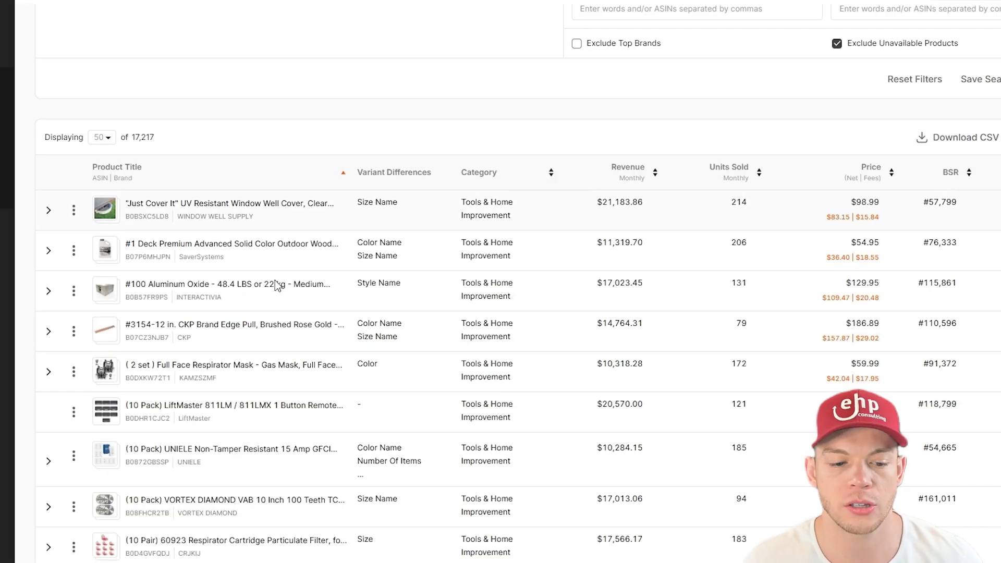
mouse_move(184, 210)
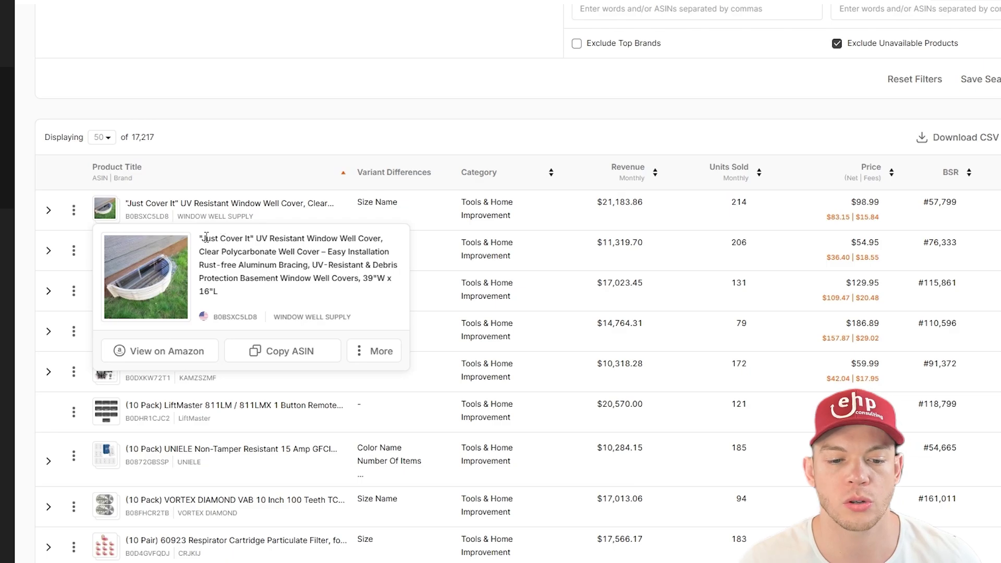
click(166, 351)
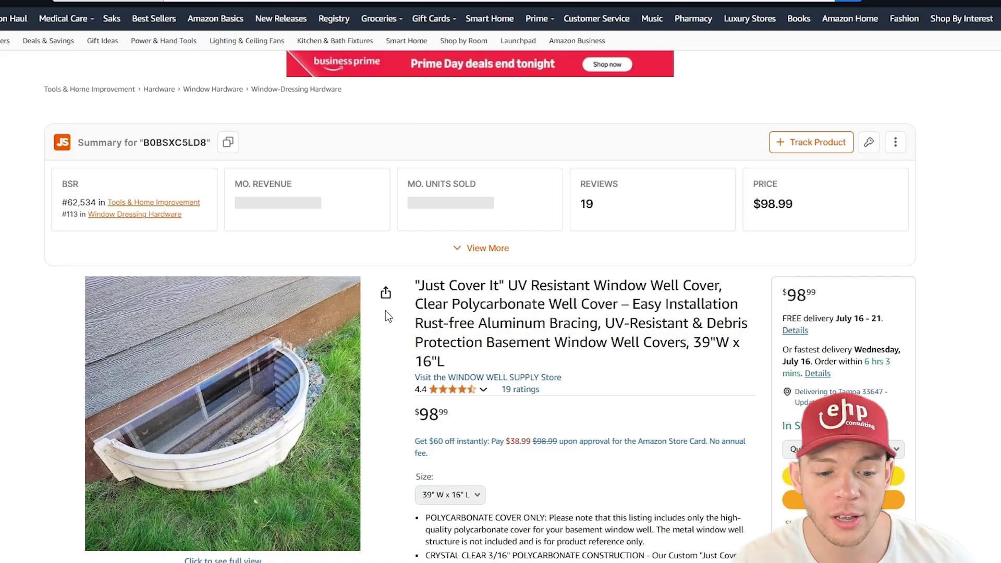
- Examine the window well cover listing's 30-day revenue and its product images
mouse_move(265, 406)
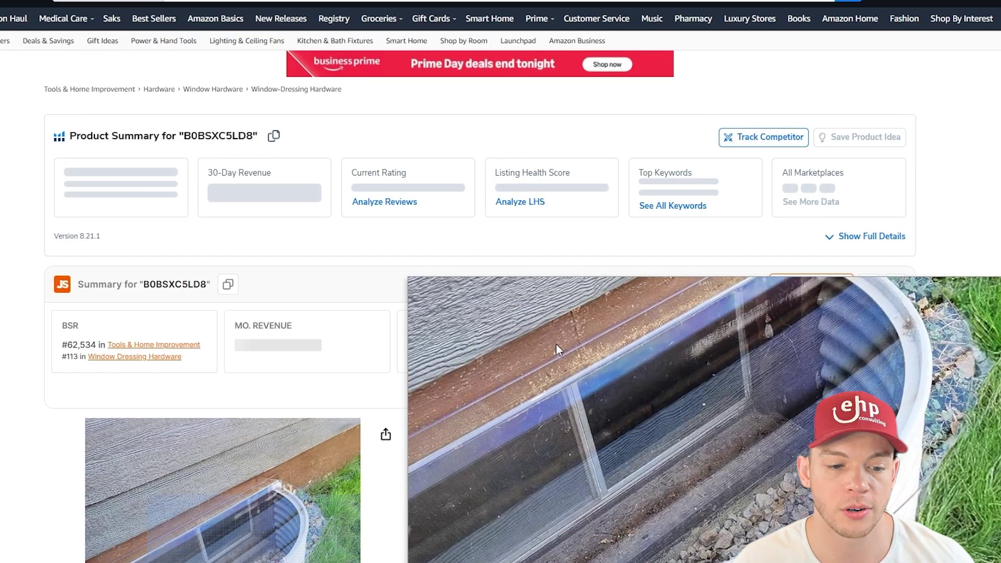
scroll(555, 344, down, 3)
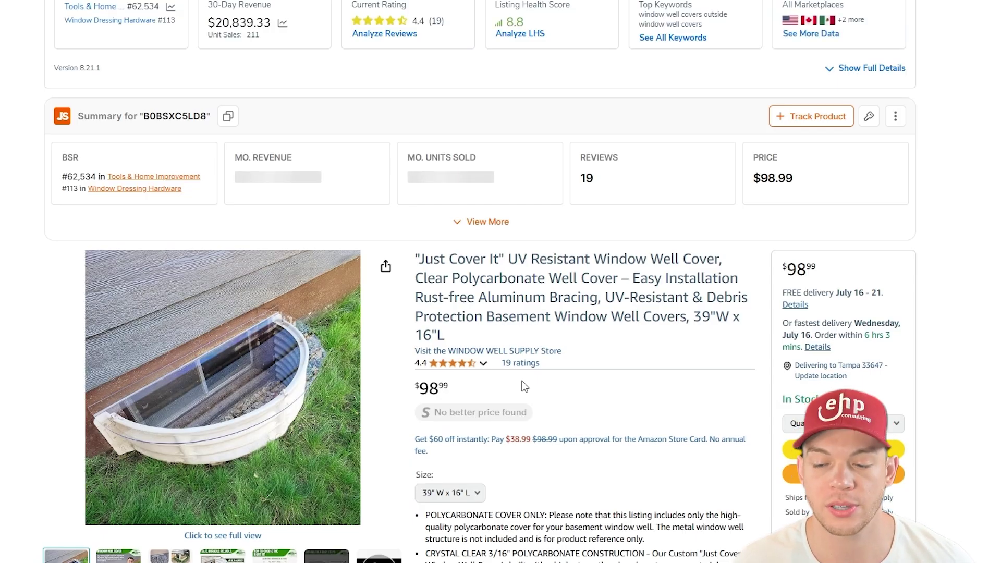
drag(215, 22, 270, 22)
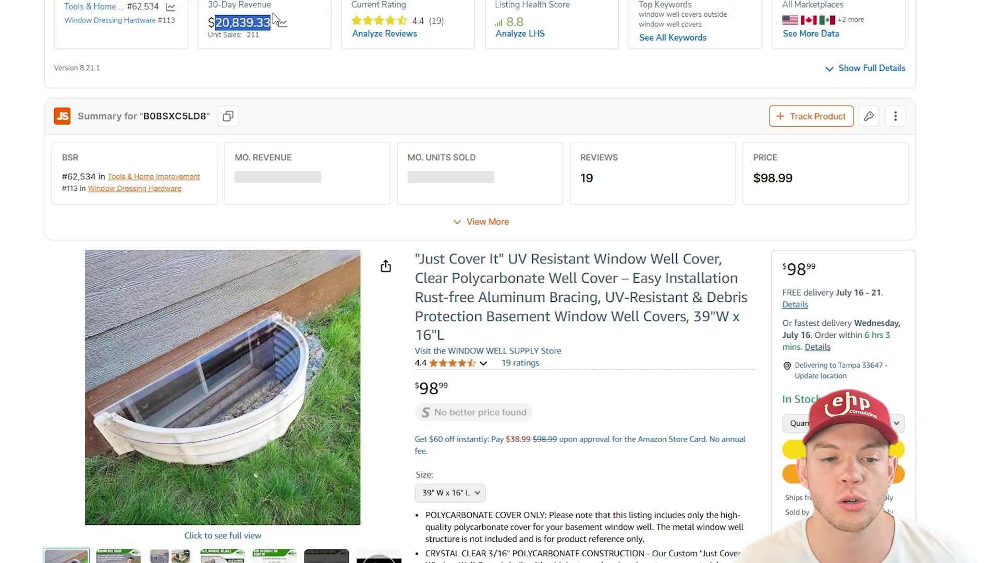
scroll(984, 313, down, 2)
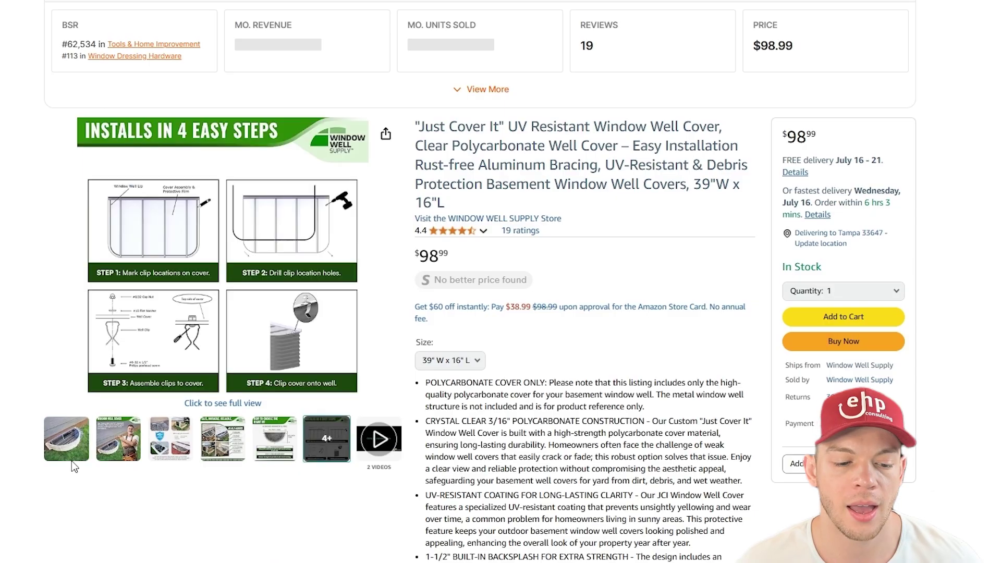
mouse_move(106, 449)
mouse_move(56, 449)
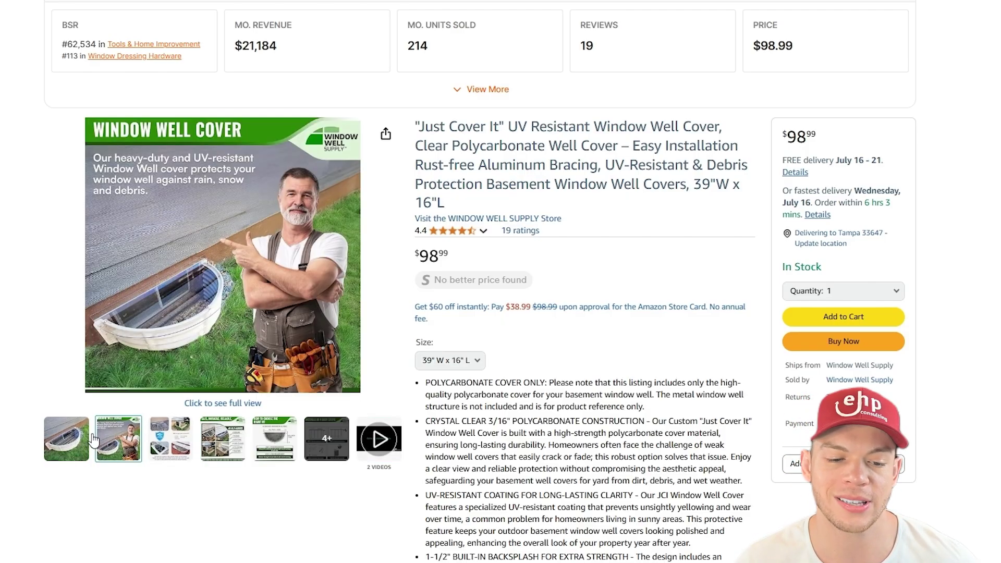
mouse_move(245, 442)
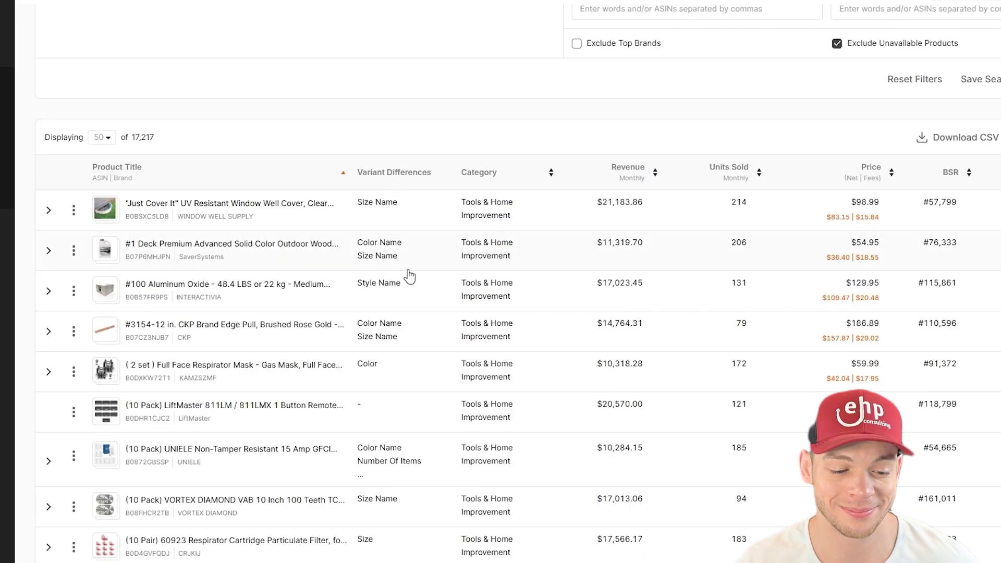
- Browse further Tools & Home Improvement results, previewing the full face respirator mask set and the LiftMaster remote 10-pack
scroll(218, 296, down, 3)
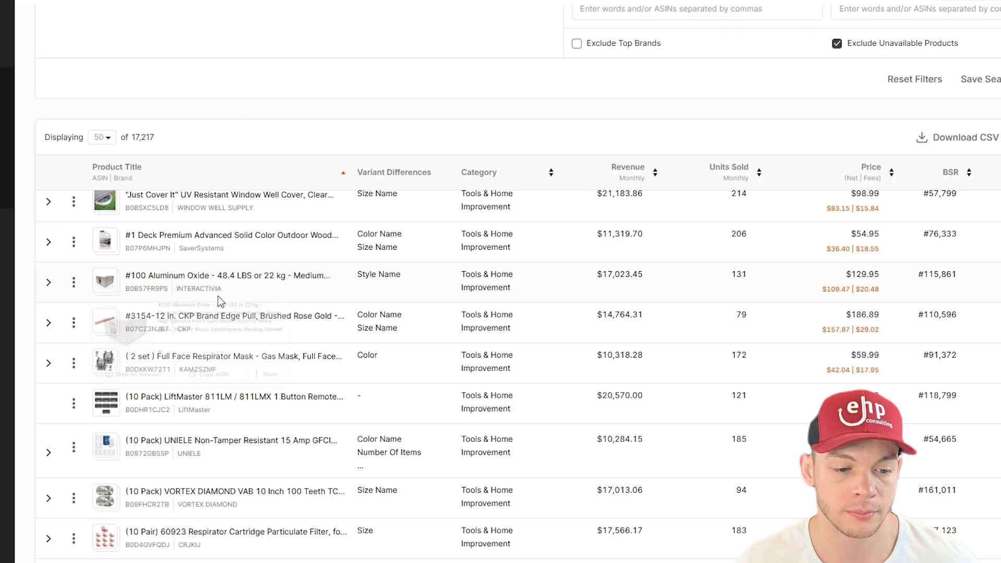
mouse_move(113, 304)
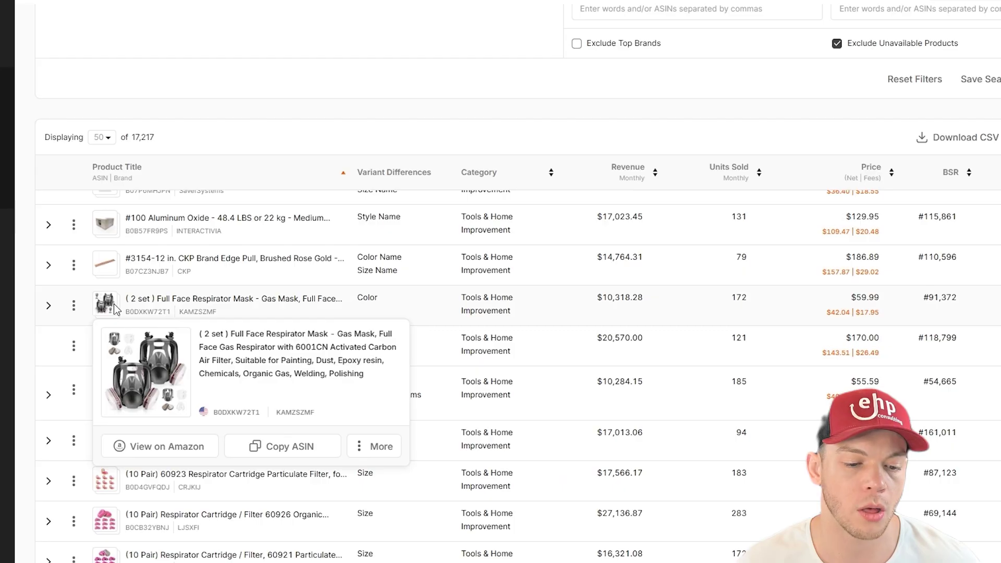
scroll(201, 295, down, 1)
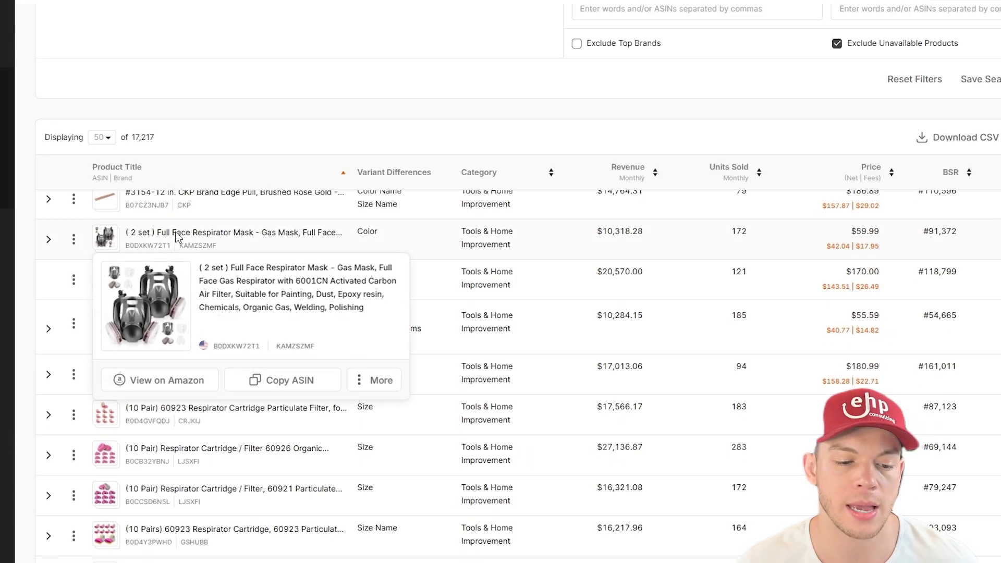
mouse_move(111, 277)
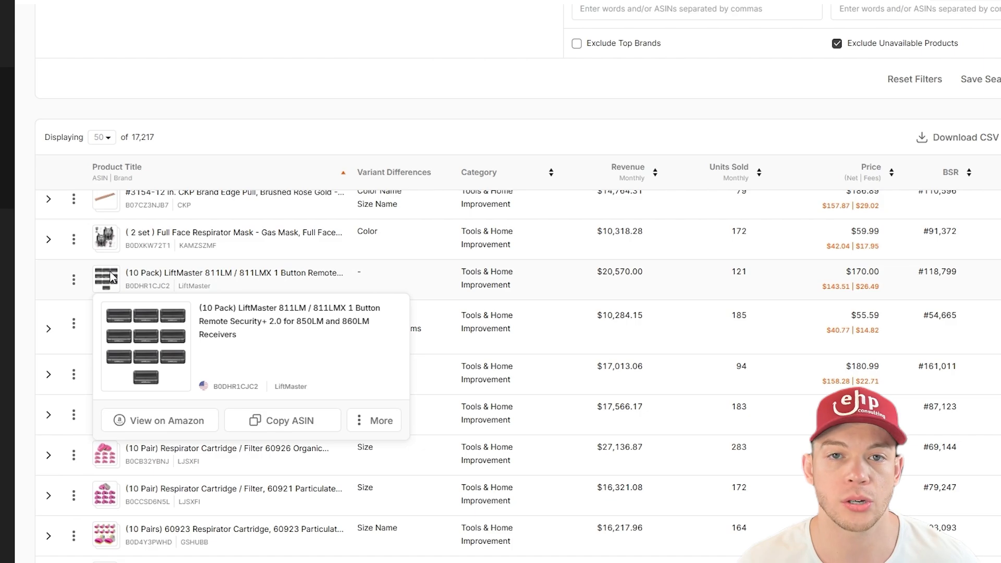
- Browse further Tools & Home Improvement results, previewing the 10-pair 60926 respirator cartridges and the RAM insulation vacuum bags
scroll(112, 277, down, 1)
mouse_move(114, 392)
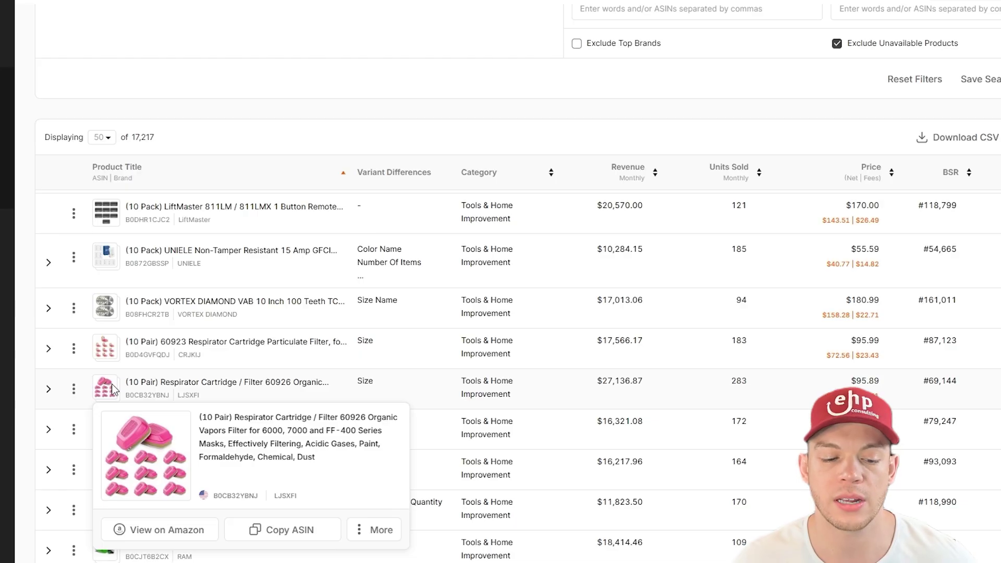
scroll(114, 390, down, 4)
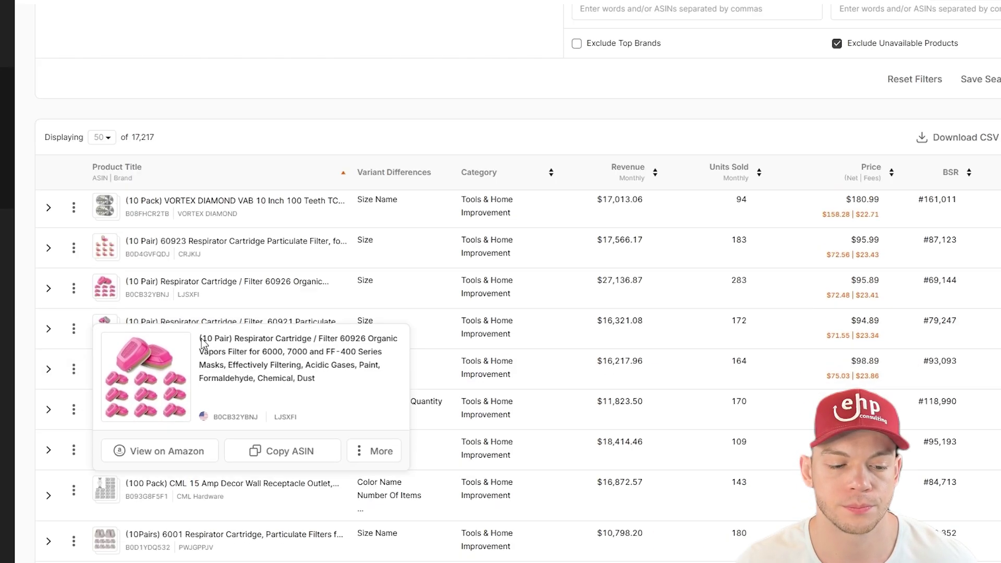
mouse_move(112, 424)
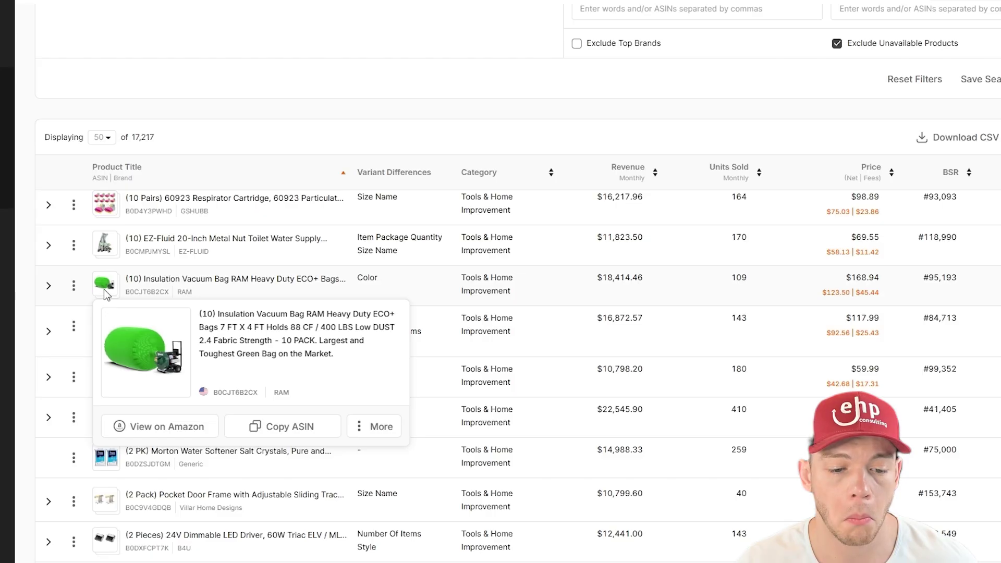
scroll(106, 293, down, 3)
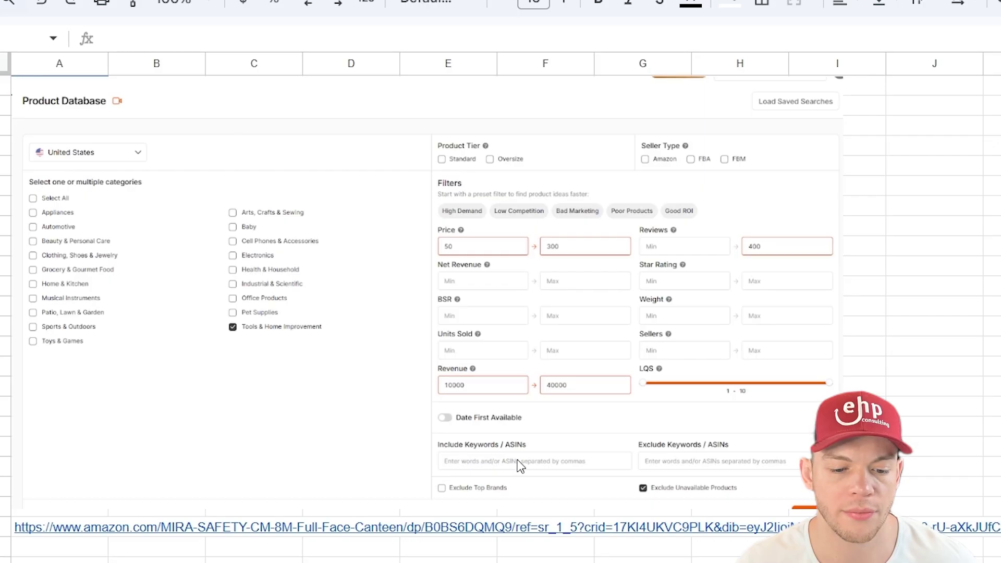
- Open the MIRA SAFETY CM-8M Amazon link from the spreadsheet and preview the 2-set full face respirator mask in the product results
scroll(132, 468, down, 2)
click(131, 457)
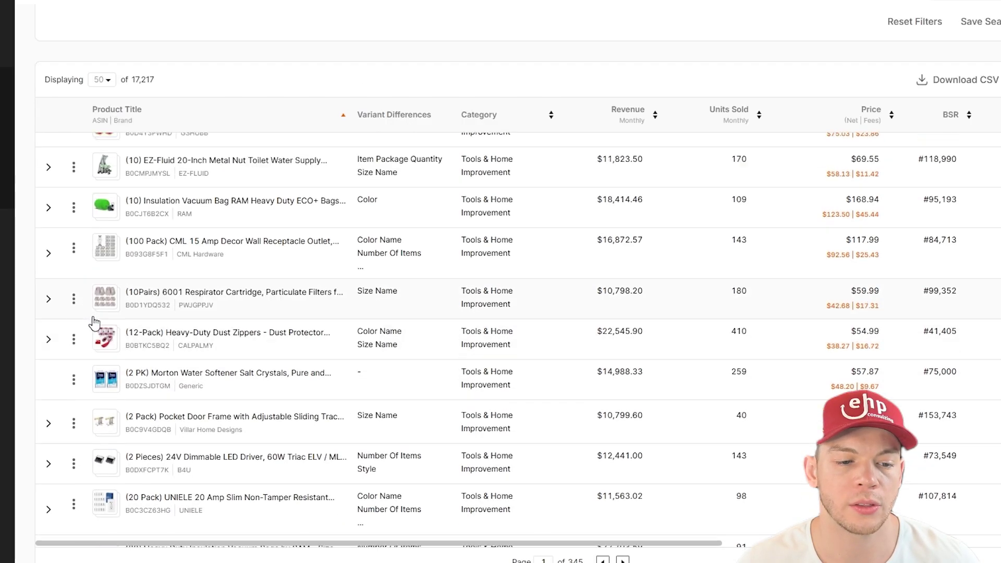
scroll(93, 322, up, 10)
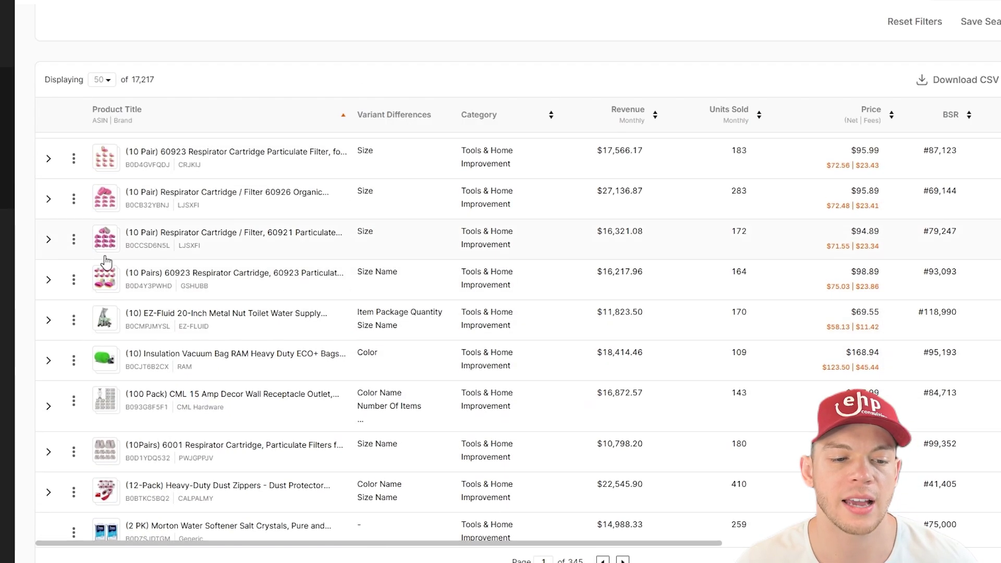
mouse_move(108, 244)
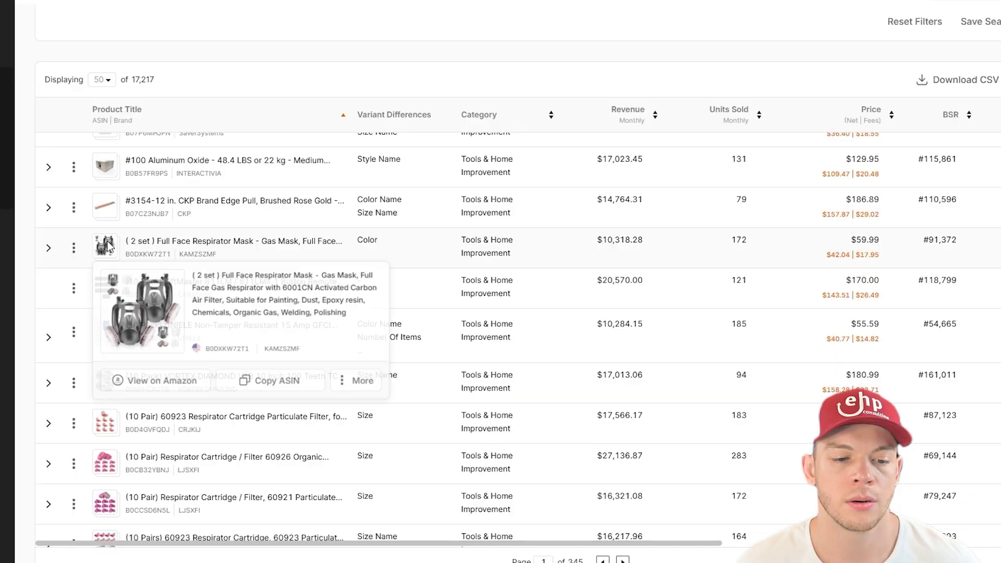
drag(282, 274, 313, 272)
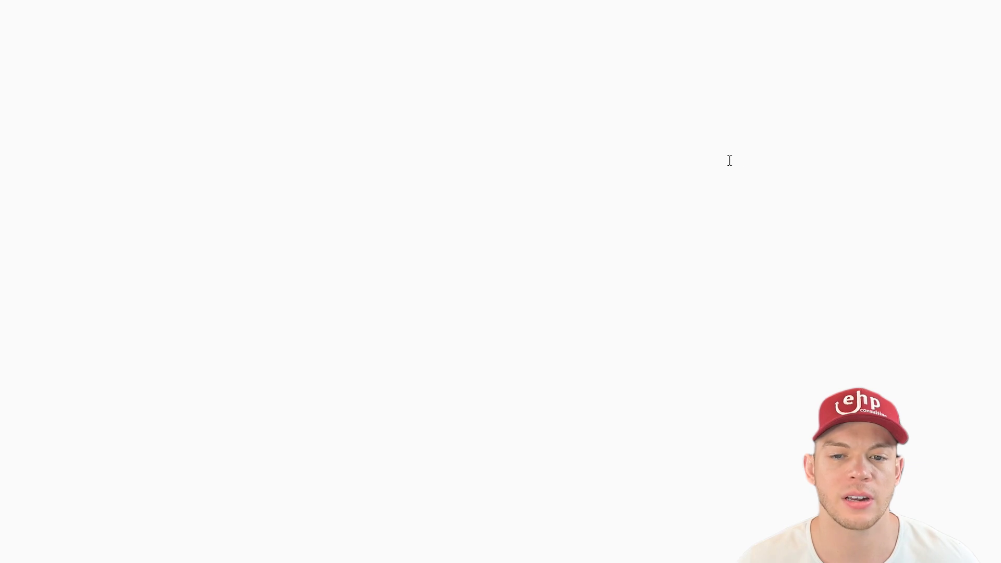
- Skim the MIRA SAFETY gas mask listing and open the 2-set full face respirator mask on Amazon from its results preview
scroll(687, 355, down, 4)
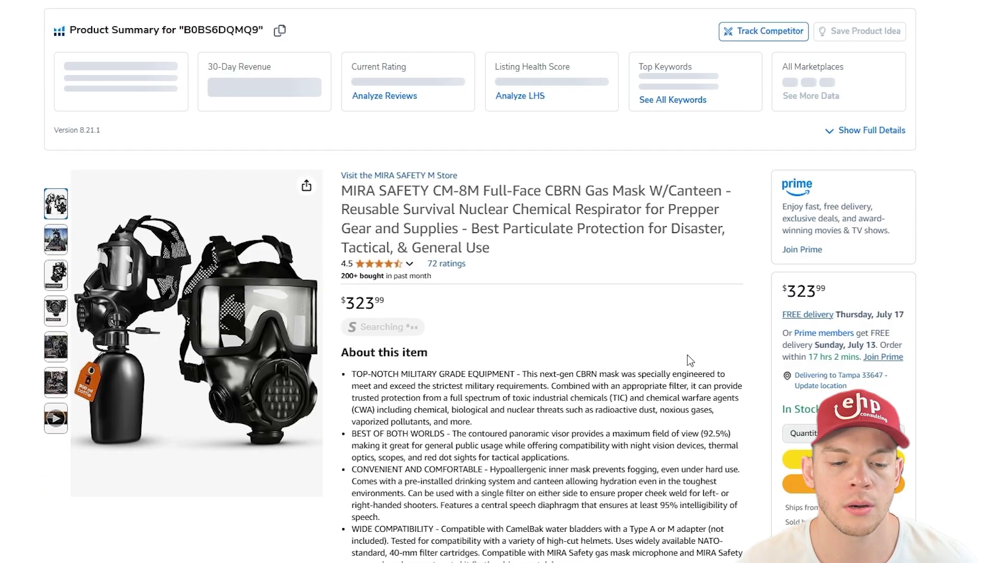
scroll(687, 356, down, 1)
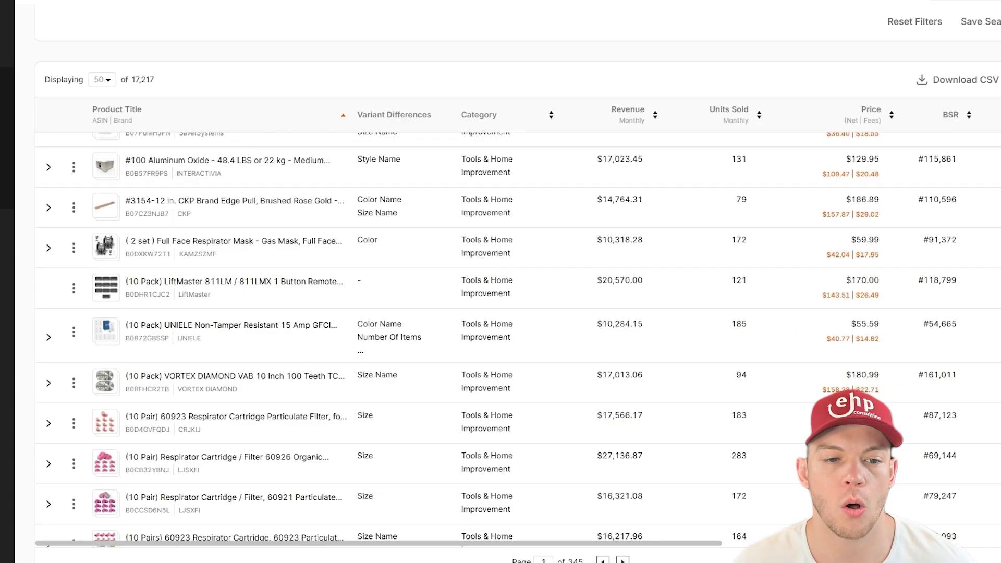
mouse_move(113, 249)
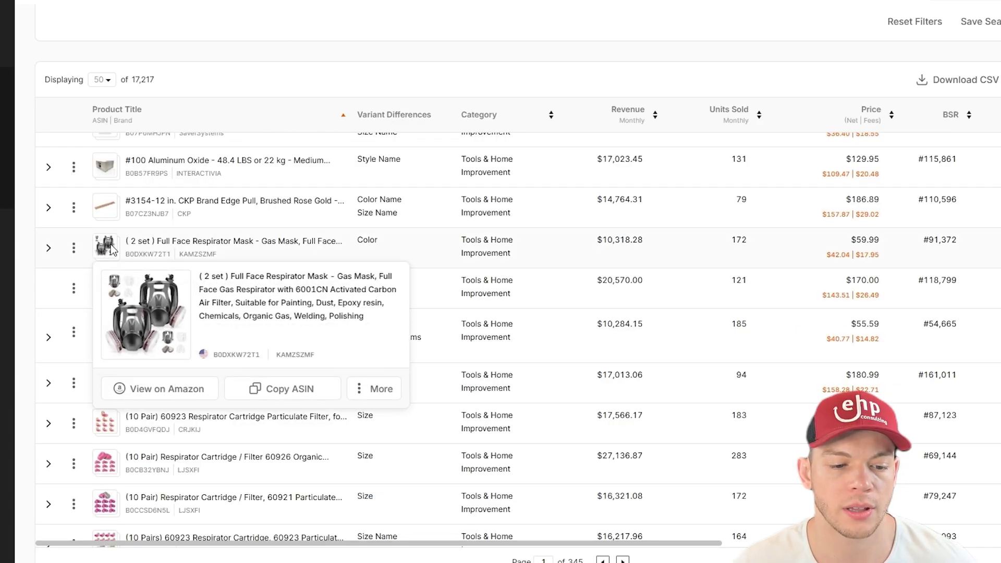
click(188, 394)
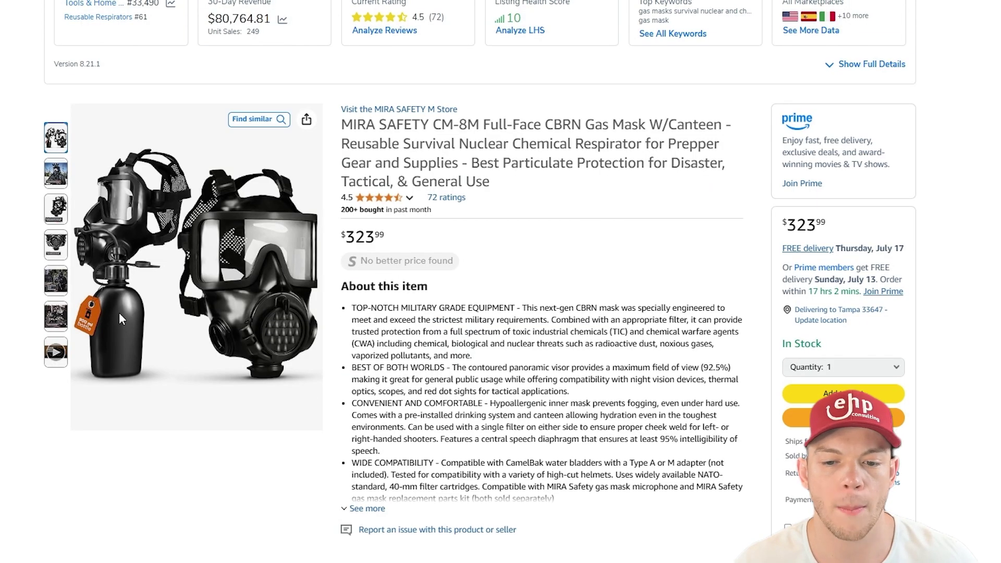
- Examine the MIRA SAFETY CM-8M gas mask listing's title, 30-day revenue and product images
drag(357, 144, 615, 182)
triple_click(614, 179)
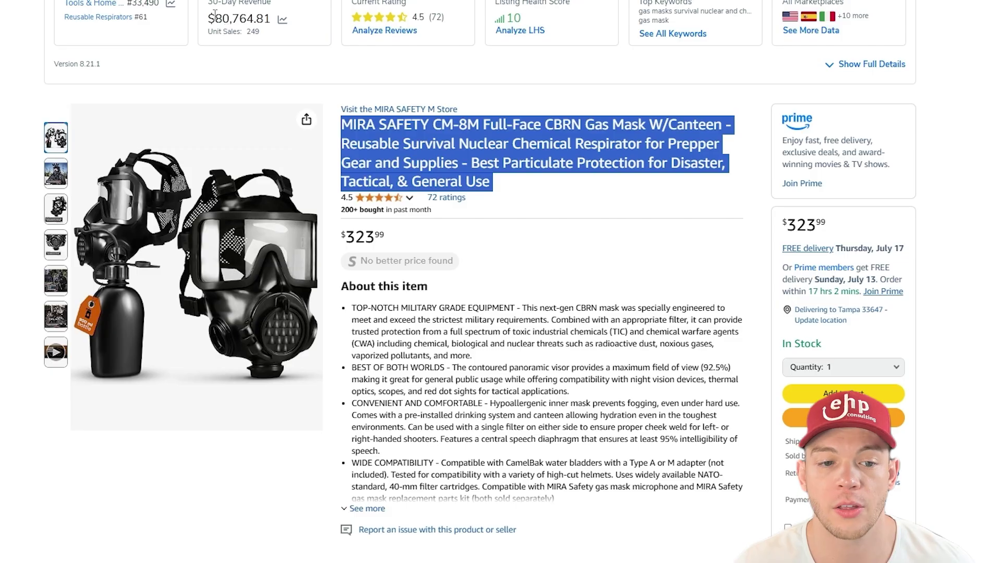
drag(207, 19, 271, 19)
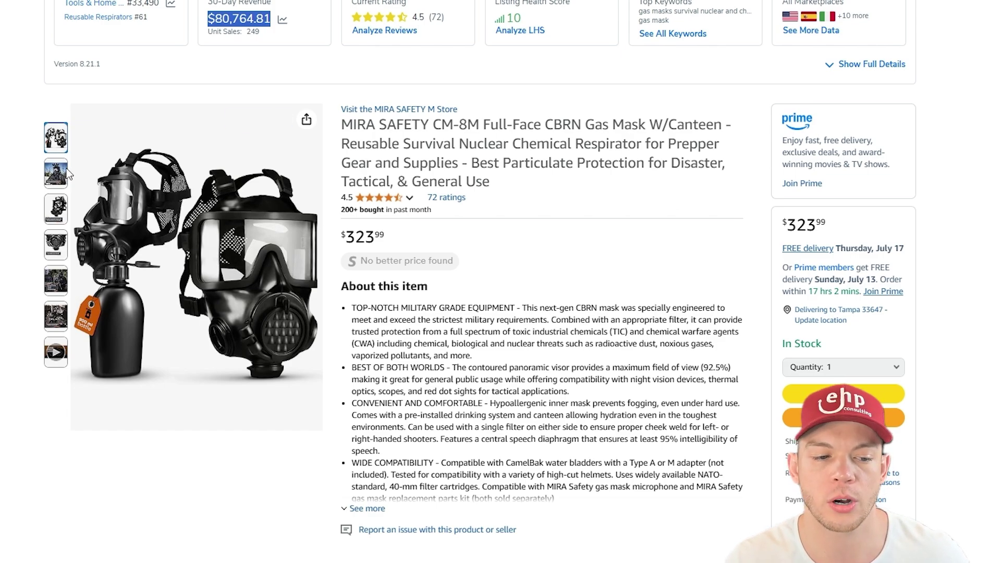
mouse_move(58, 171)
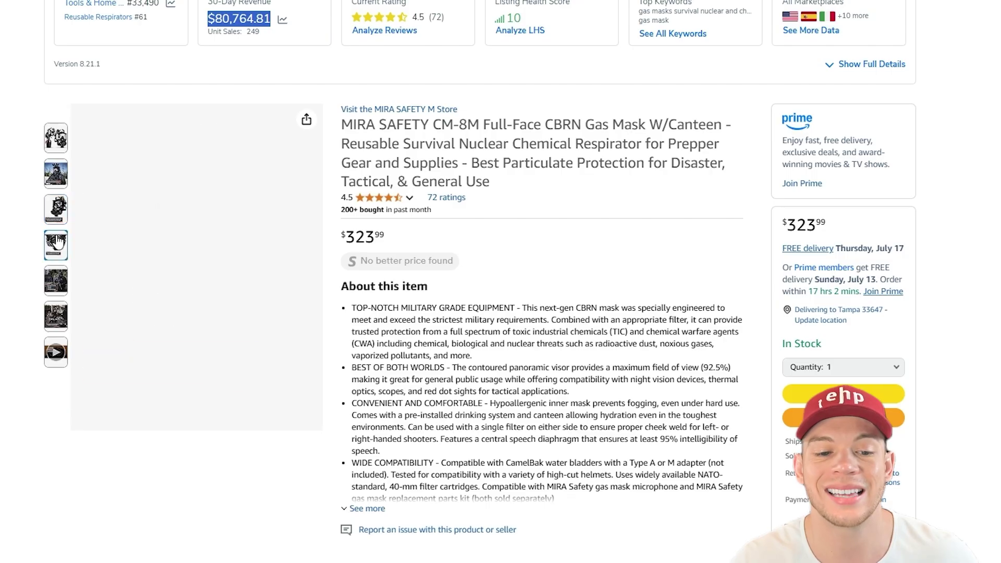
mouse_move(60, 280)
mouse_move(59, 245)
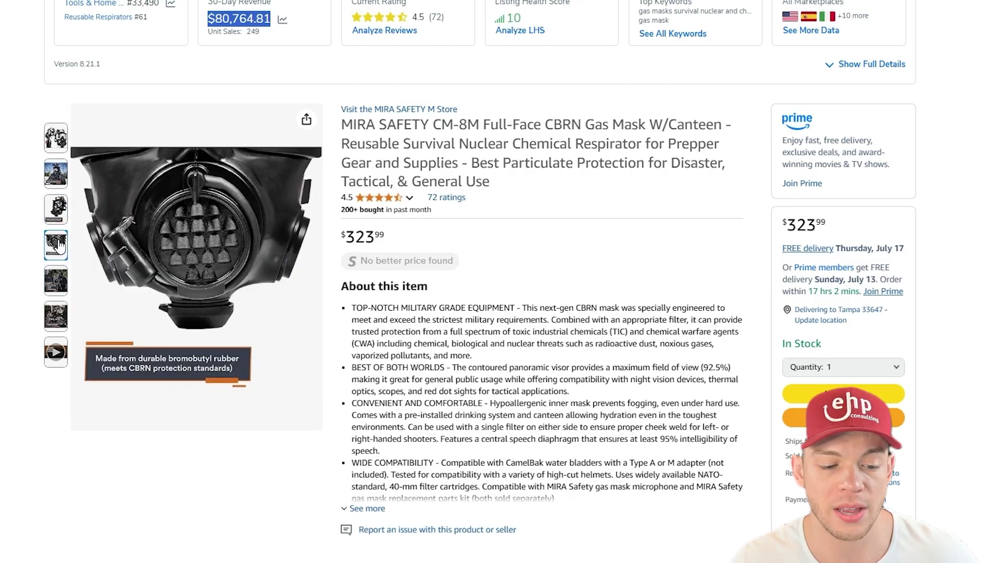
mouse_move(61, 324)
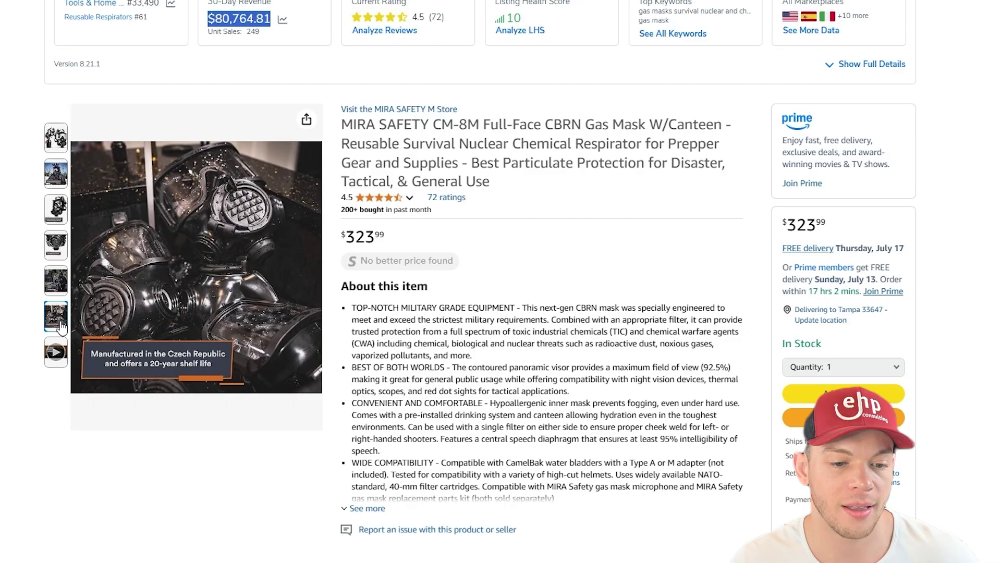
mouse_move(52, 144)
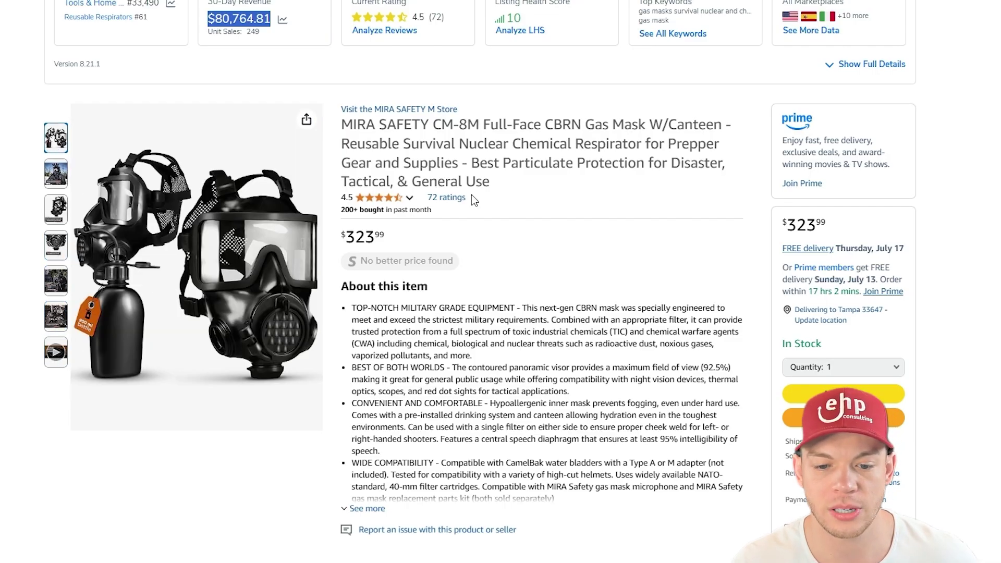
- Review the MIRA gas mask's ratings count and its brand content graphics, through the compatible filters and pop culture sections
scroll(650, 250, down, 1)
scroll(649, 240, up, 1)
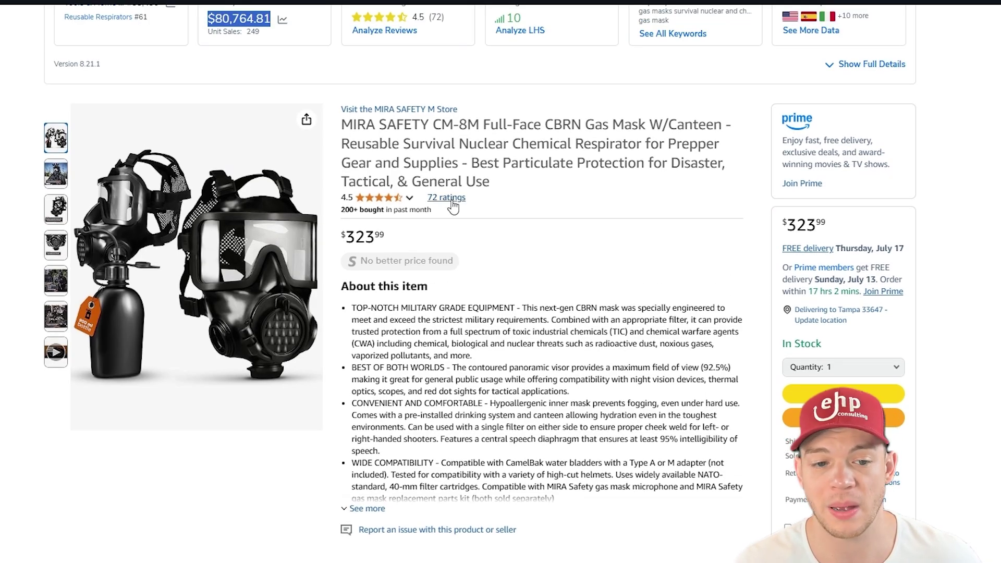
scroll(452, 206, down, 15)
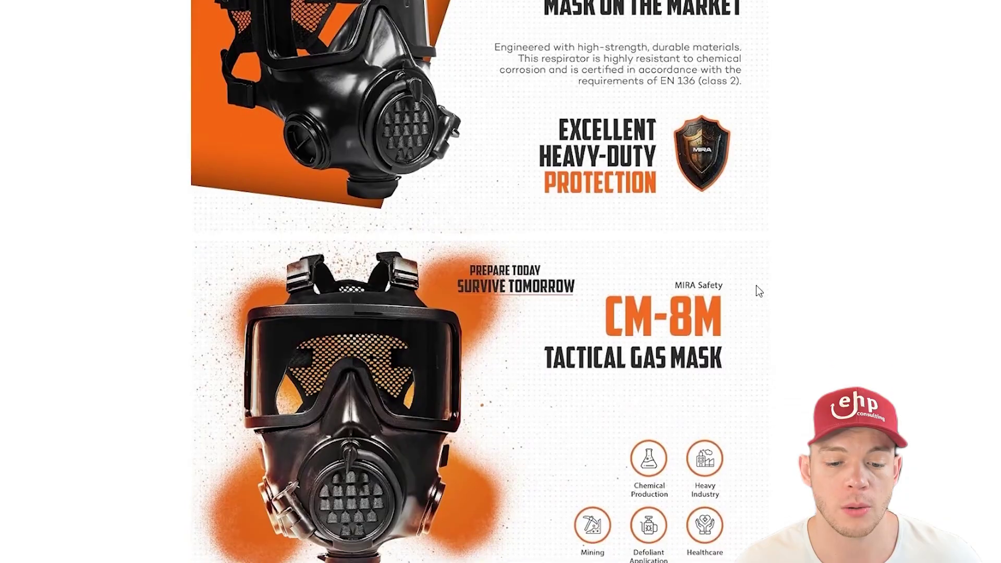
scroll(759, 291, down, 14)
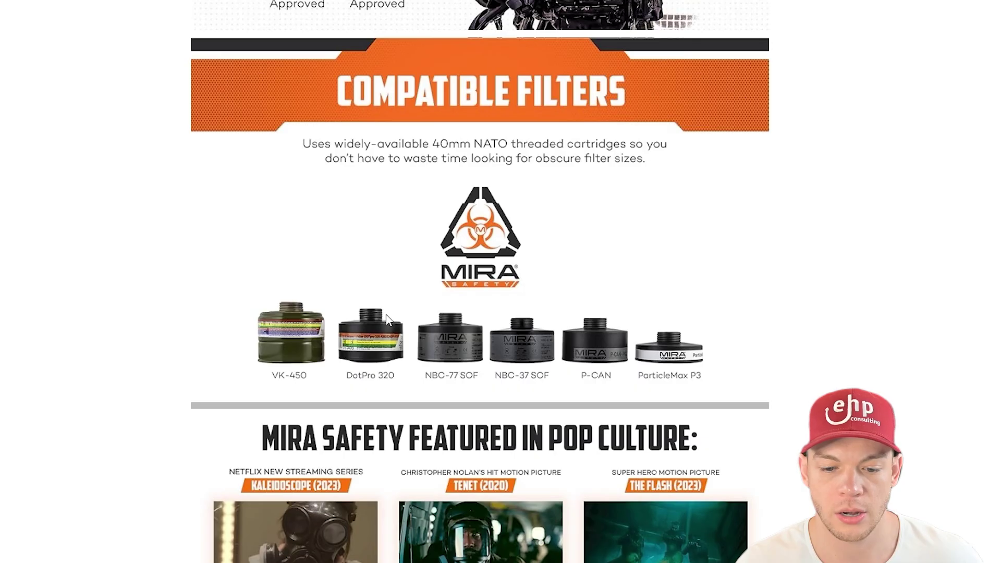
scroll(580, 187, down, 9)
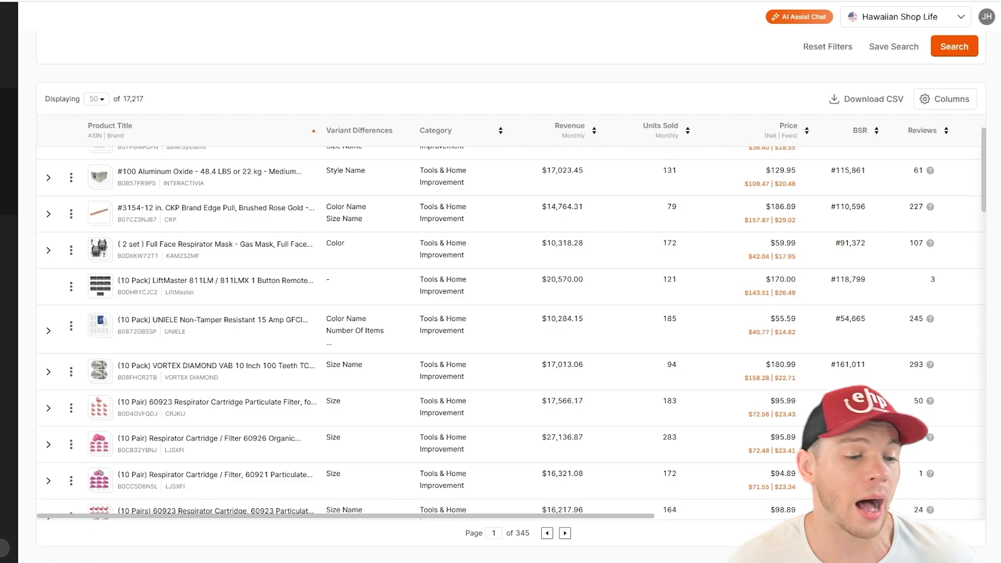
- Replace the Tools & Home Improvement category with Musical Instruments in the Product Database filters and run the search
scroll(203, 196, up, 10)
click(280, 315)
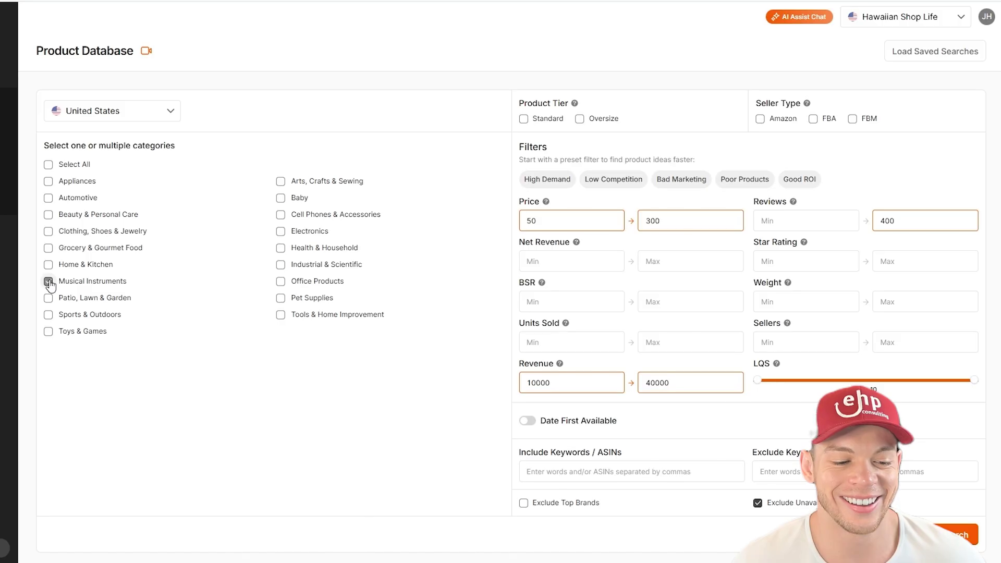
click(48, 282)
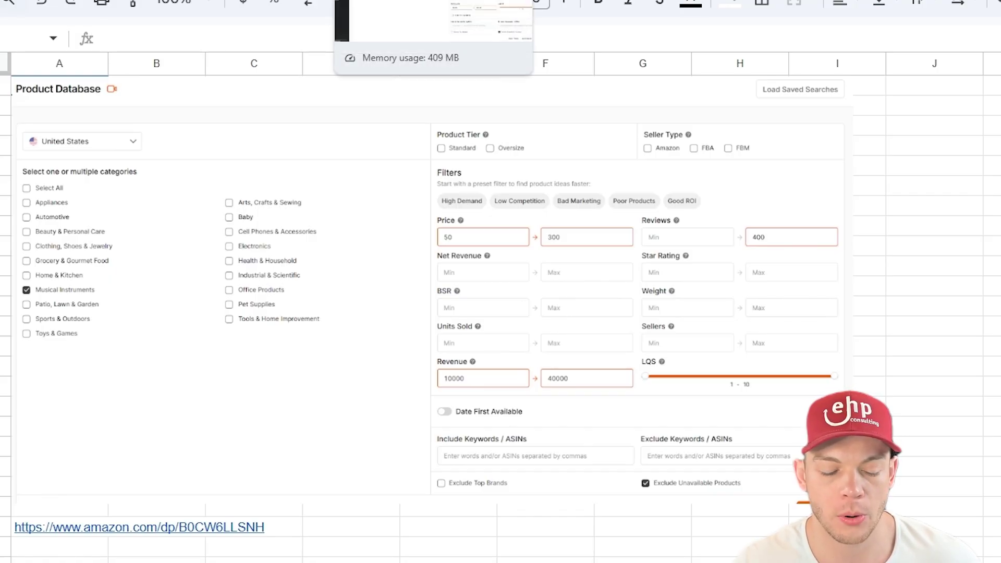
click(380, 0)
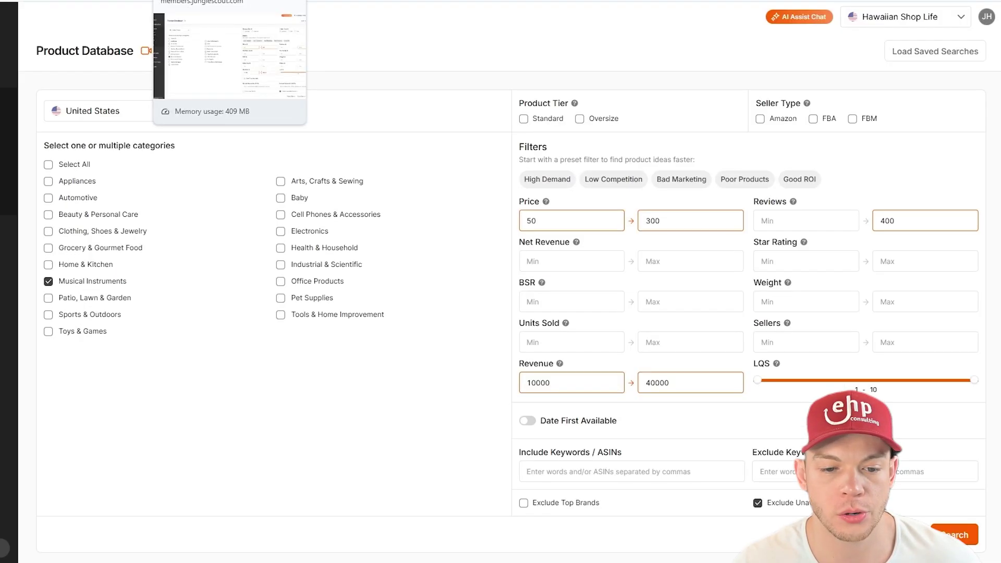
click(957, 522)
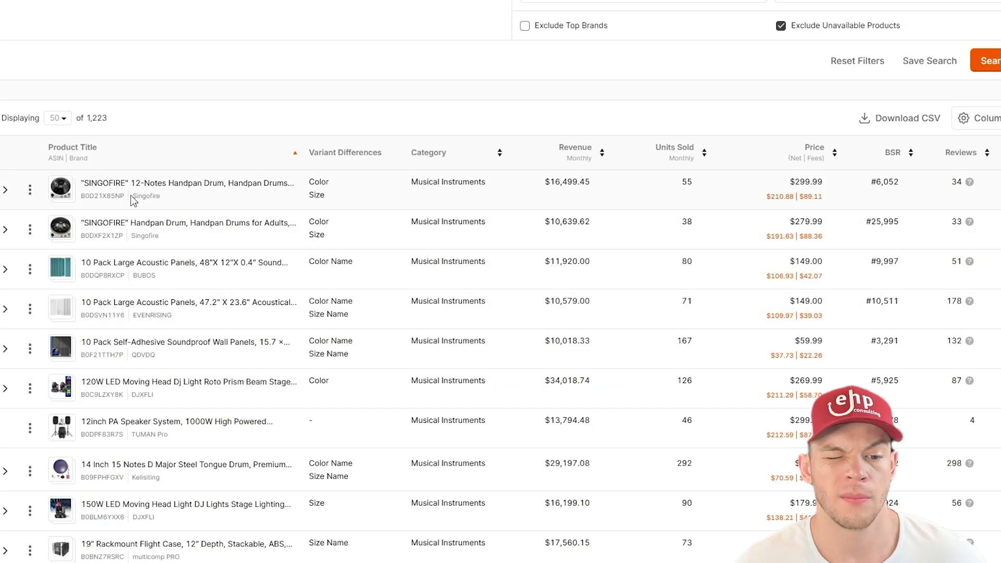
- Browse the Musical Instruments results, previewing the SINGOFIRE handpan drum, self-adhesive soundproof wall panels, PA speaker system, 150W DJ light and steel tongue drum
mouse_move(124, 192)
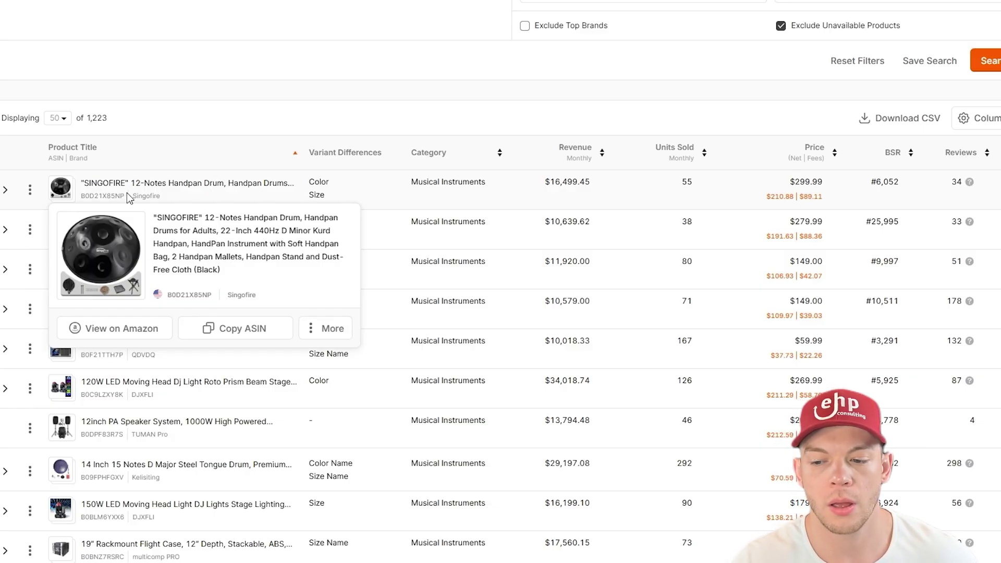
scroll(193, 216, down, 3)
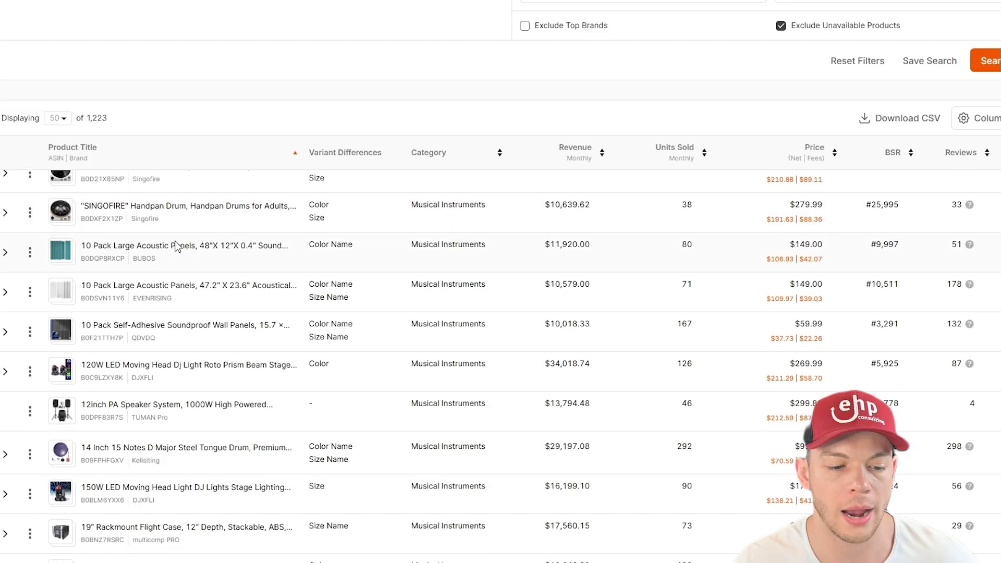
mouse_move(193, 216)
drag(206, 246, 314, 245)
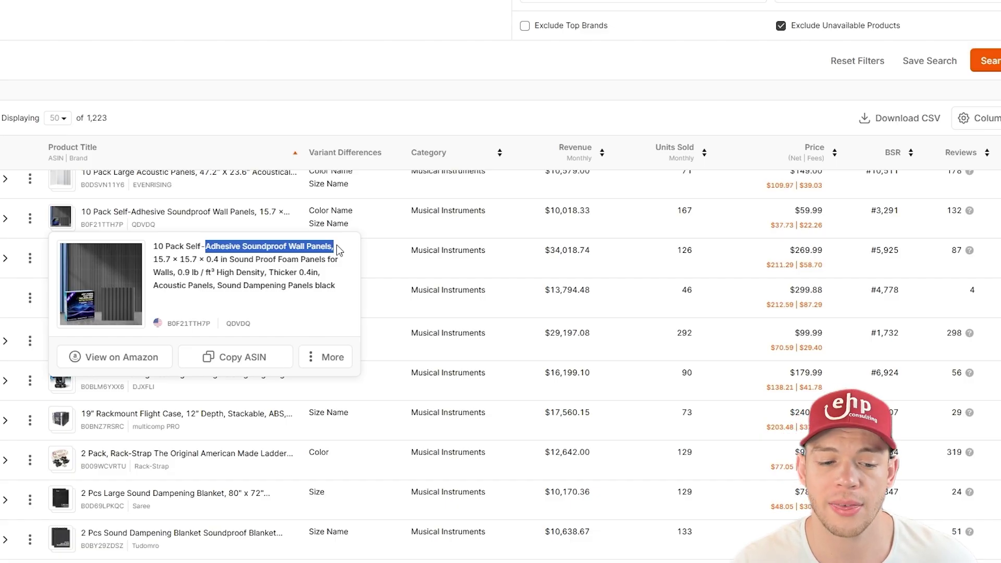
scroll(245, 203, down, 1)
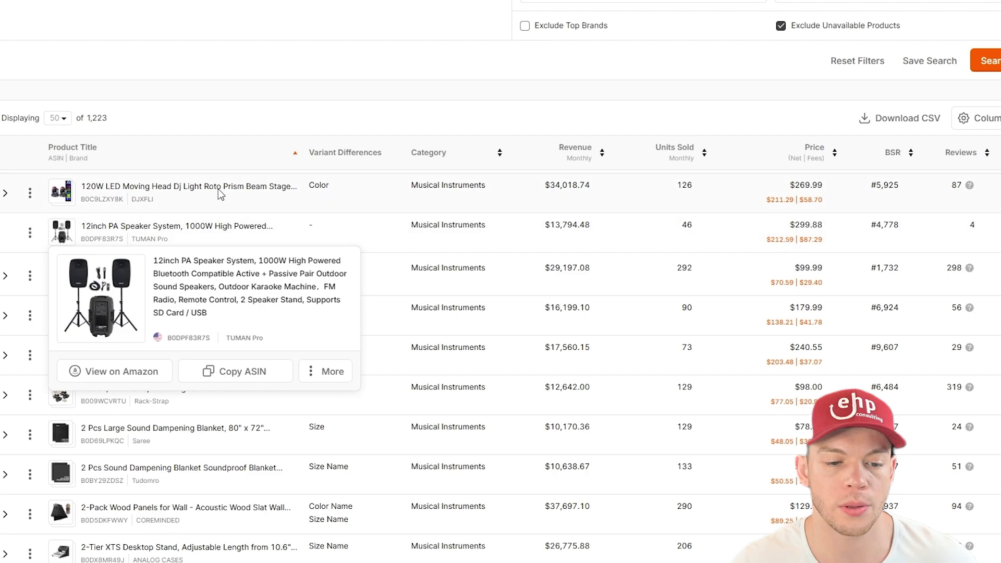
scroll(151, 200, down, 2)
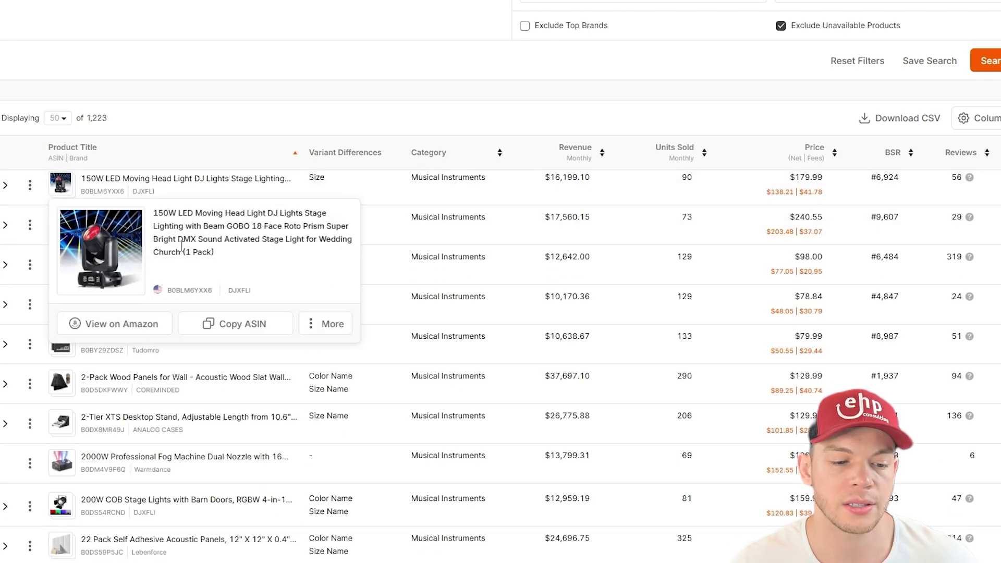
scroll(151, 203, down, 1)
scroll(67, 220, up, 2)
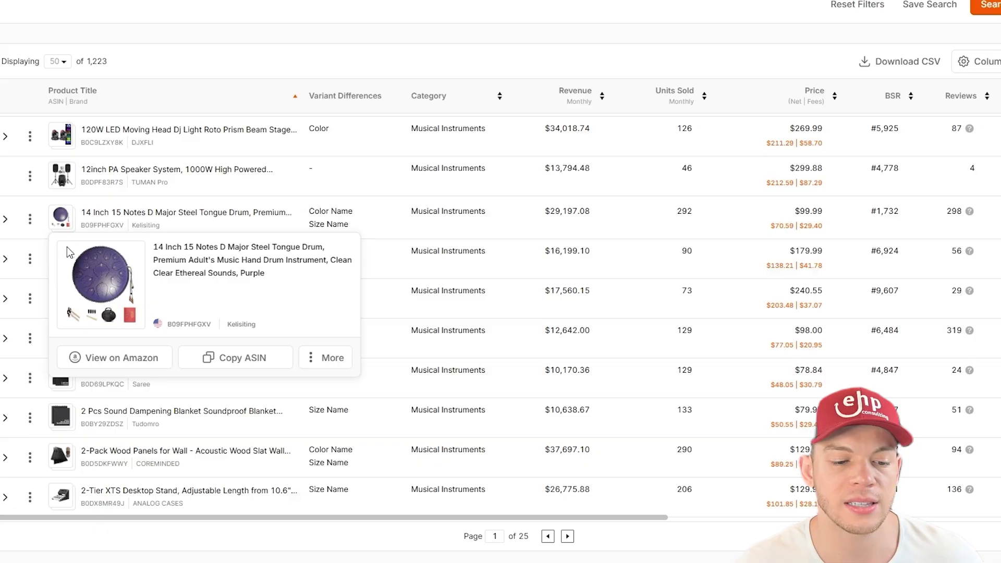
mouse_move(69, 260)
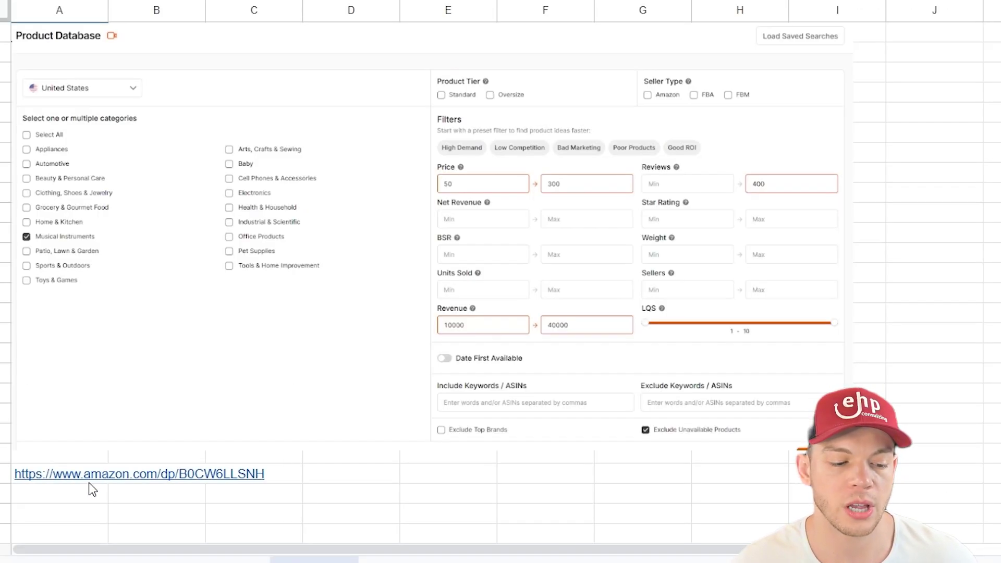
- Open the saved Amazon link for product B0CW6LLSNH from the spreadsheet
click(77, 476)
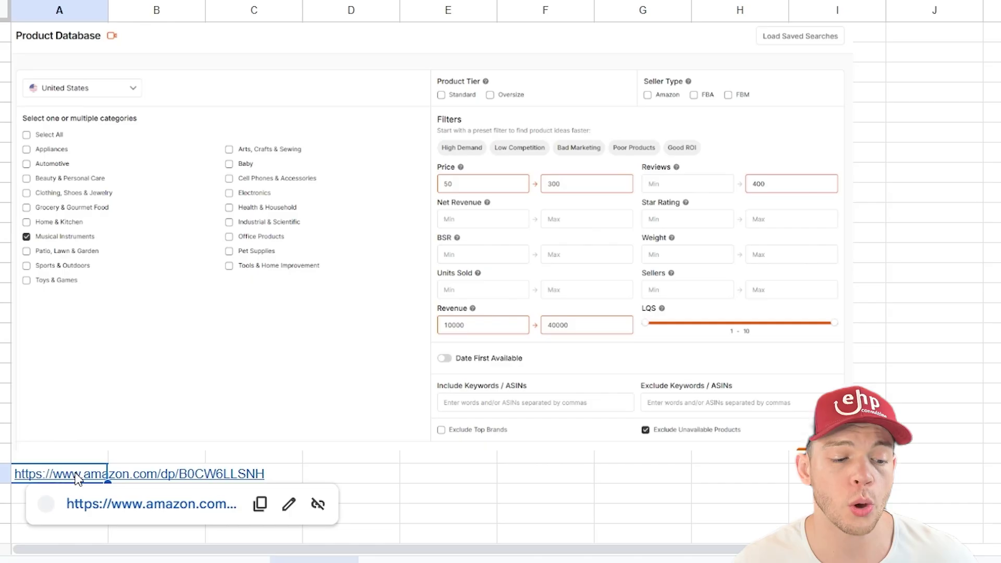
click(102, 513)
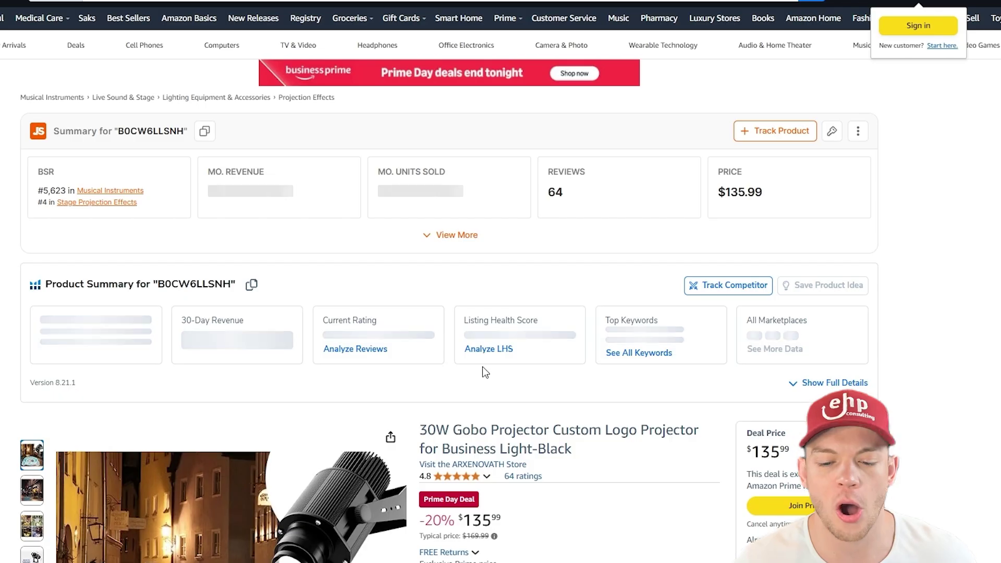
- Review the 30W gobo projector listing's ratings count, 30-day revenue and product images, including the remote control graphic
scroll(666, 420, down, 2)
scroll(666, 420, down, 1)
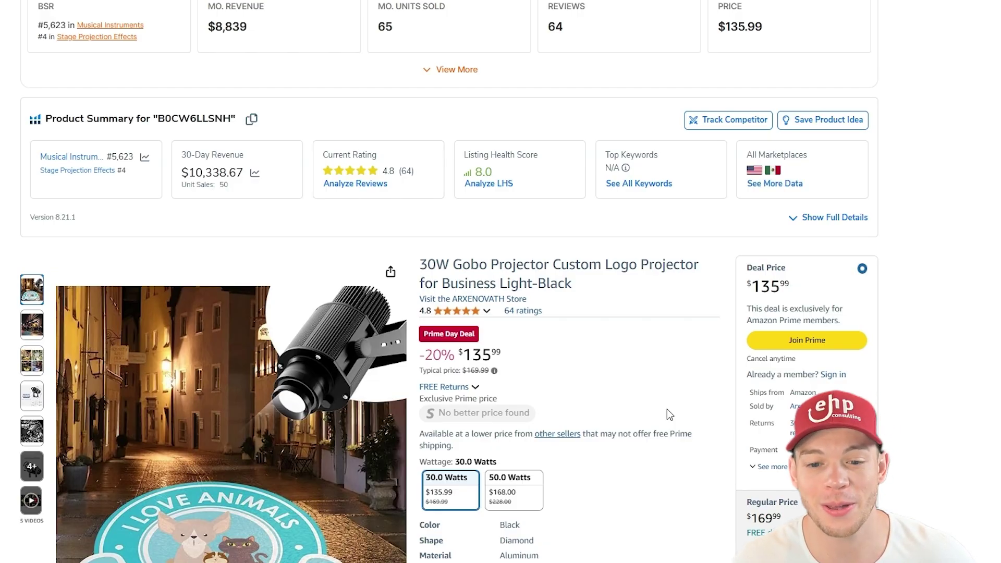
scroll(667, 409, down, 2)
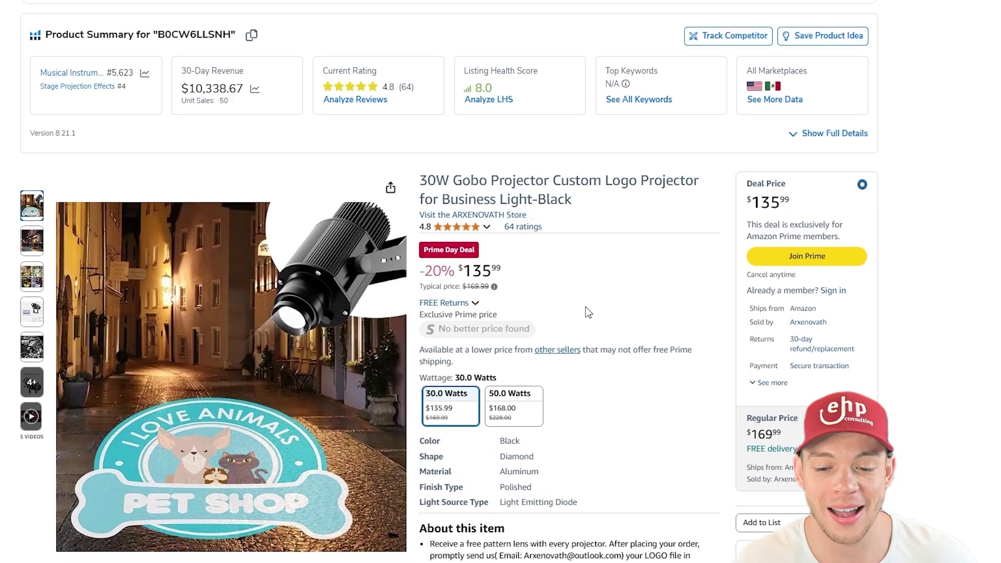
drag(504, 230, 416, 205)
drag(196, 42, 219, 42)
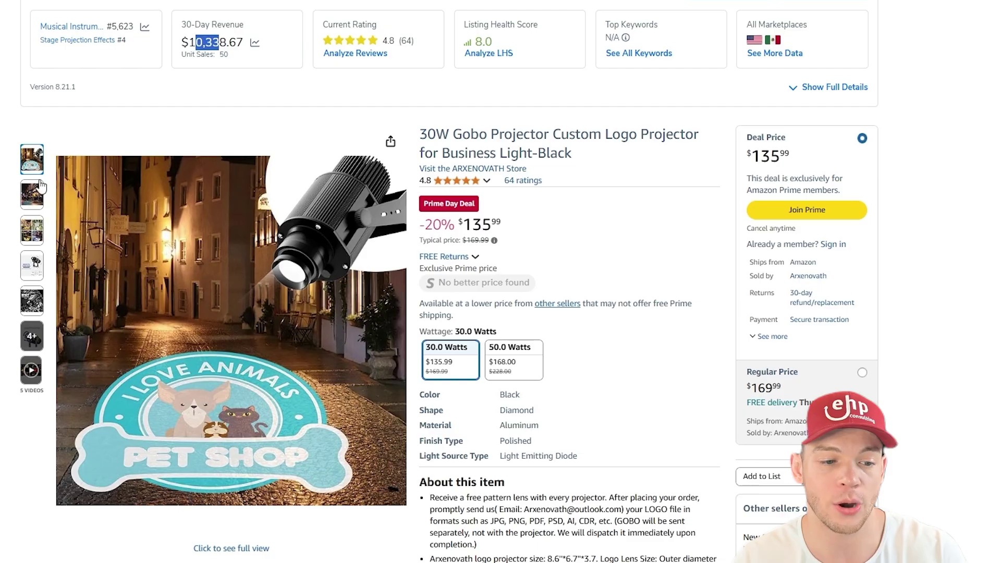
mouse_move(33, 235)
mouse_move(37, 267)
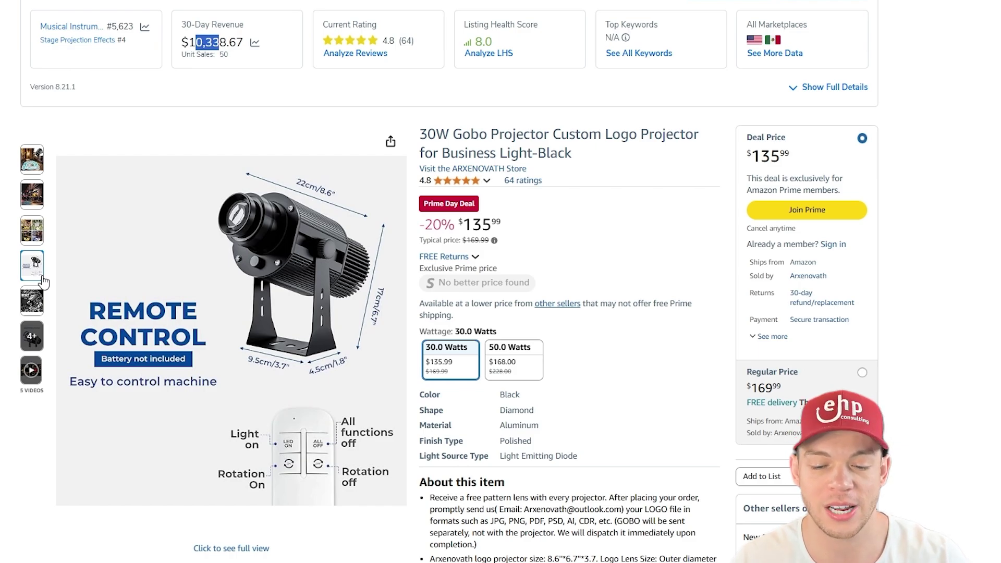
- Browse the gobo projector's customer review photos from the second image to the last, and return to the top of the listing
click(516, 181)
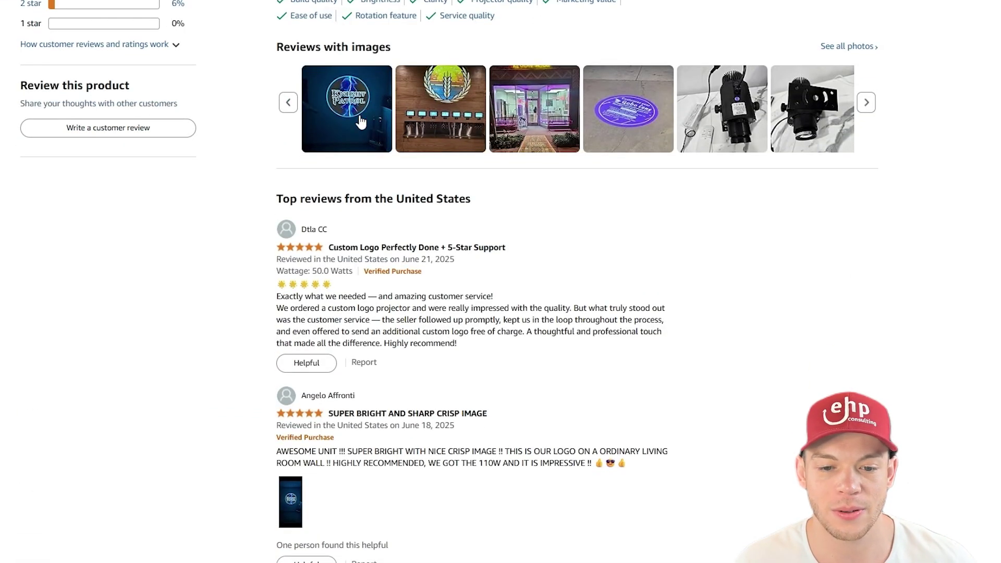
click(517, 124)
click(495, 307)
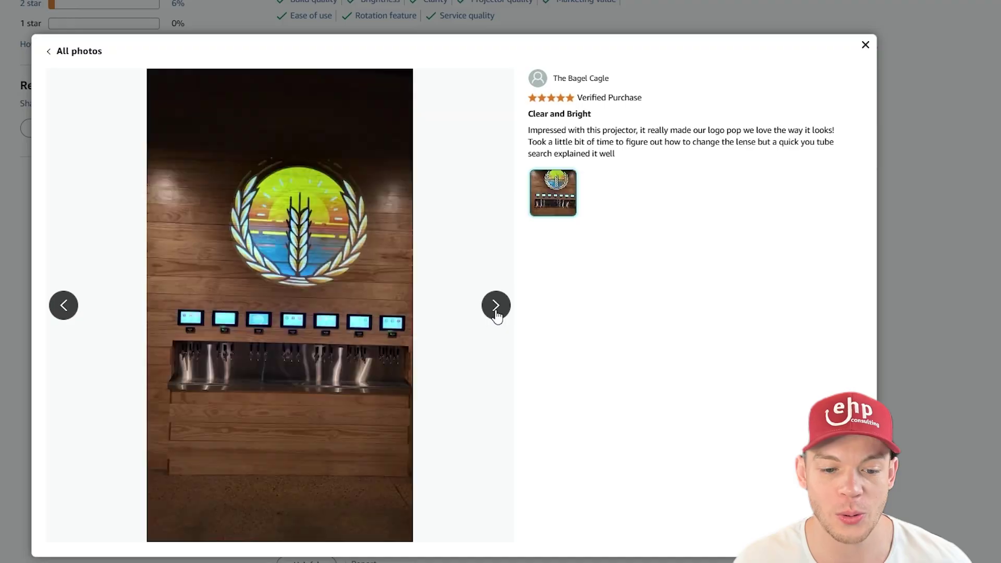
click(496, 307)
click(495, 306)
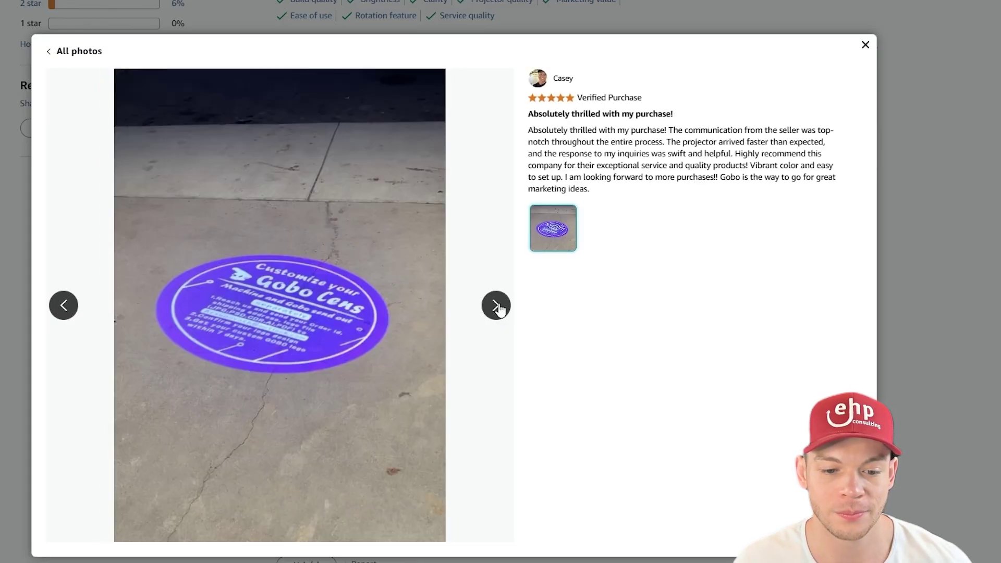
click(495, 307)
click(496, 306)
click(495, 306)
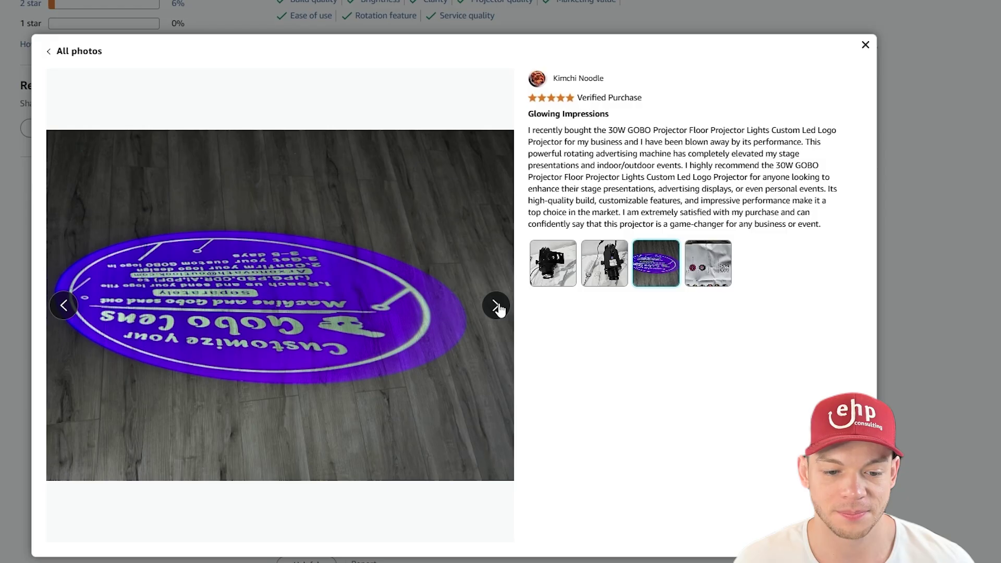
click(498, 309)
click(496, 306)
click(496, 306)
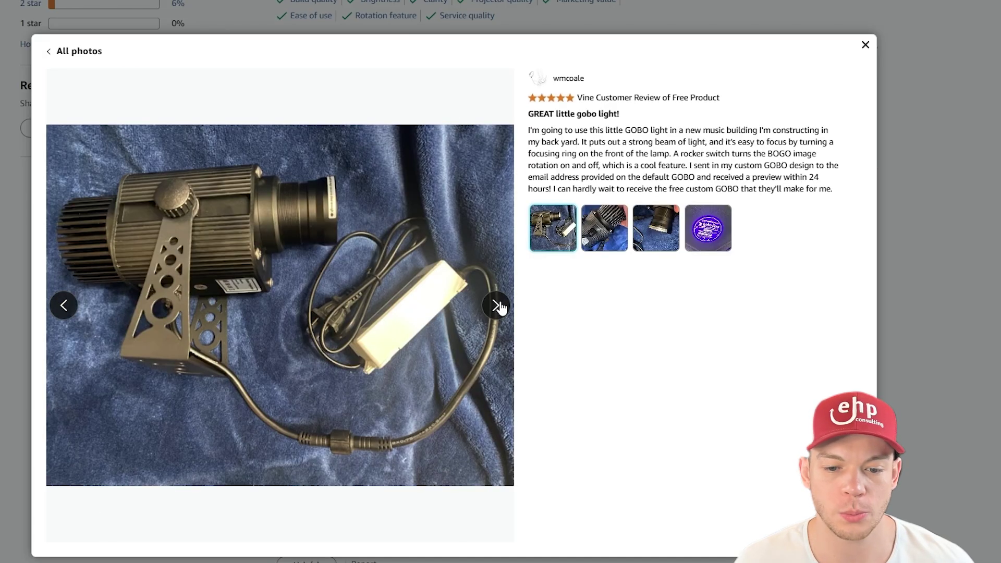
click(496, 306)
click(496, 305)
click(496, 305)
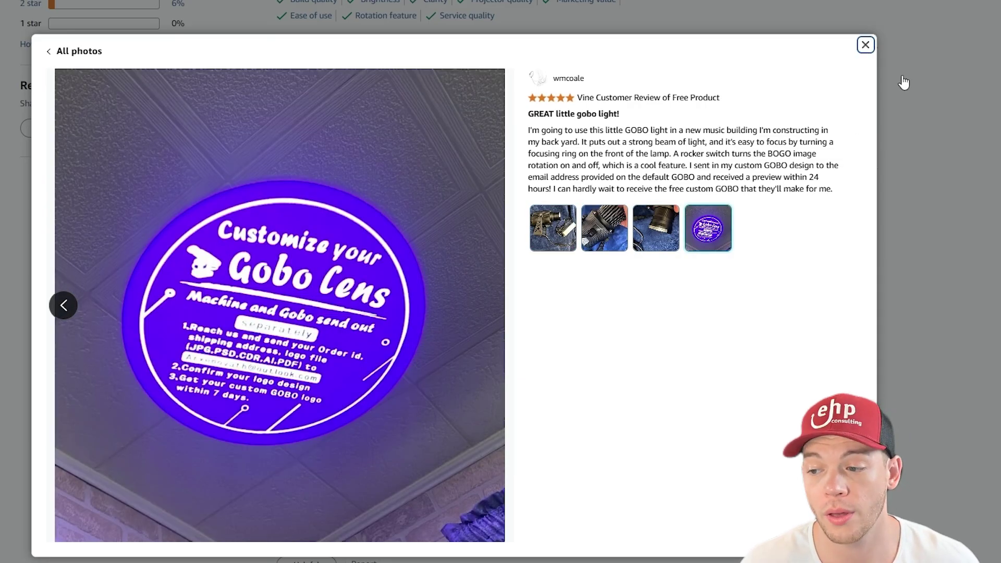
click(903, 81)
scroll(904, 82, up, 20)
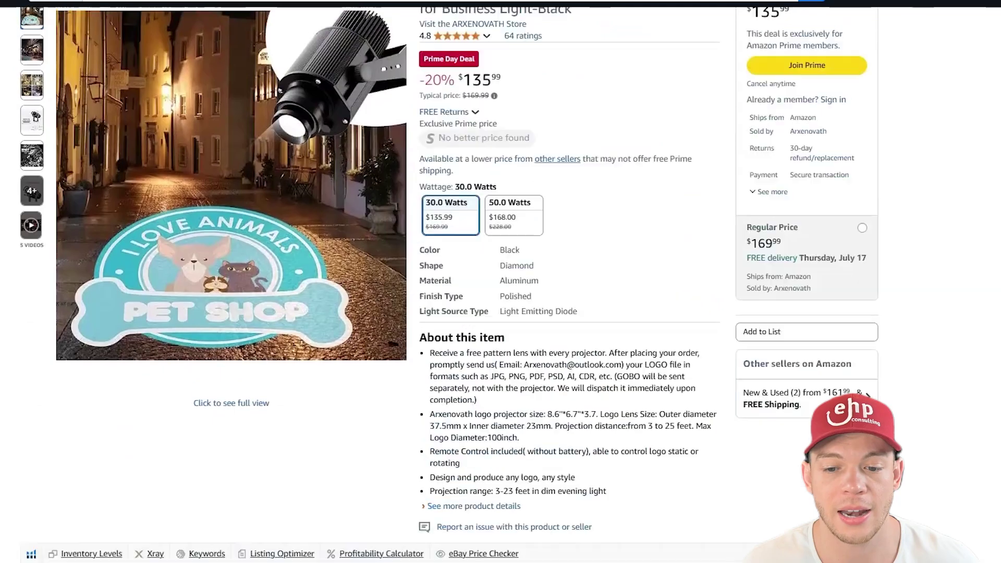
scroll(501, 282, up, 10)
- In the Product Database, search Arts, Crafts & Sewing with price 100 to 500, at most 100 reviews and revenue 10000 to 40000
scroll(501, 281, down, 3)
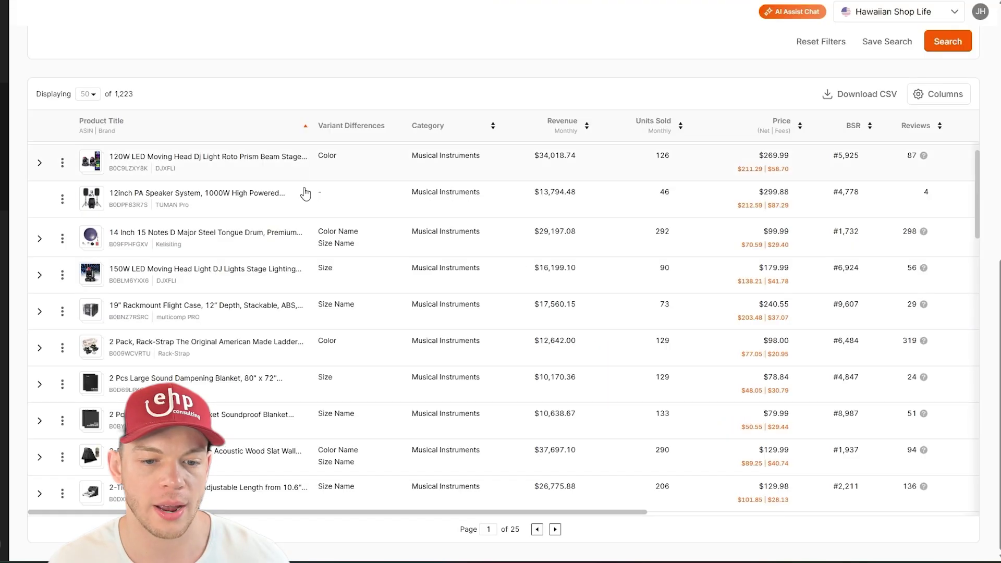
scroll(315, 183, up, 5)
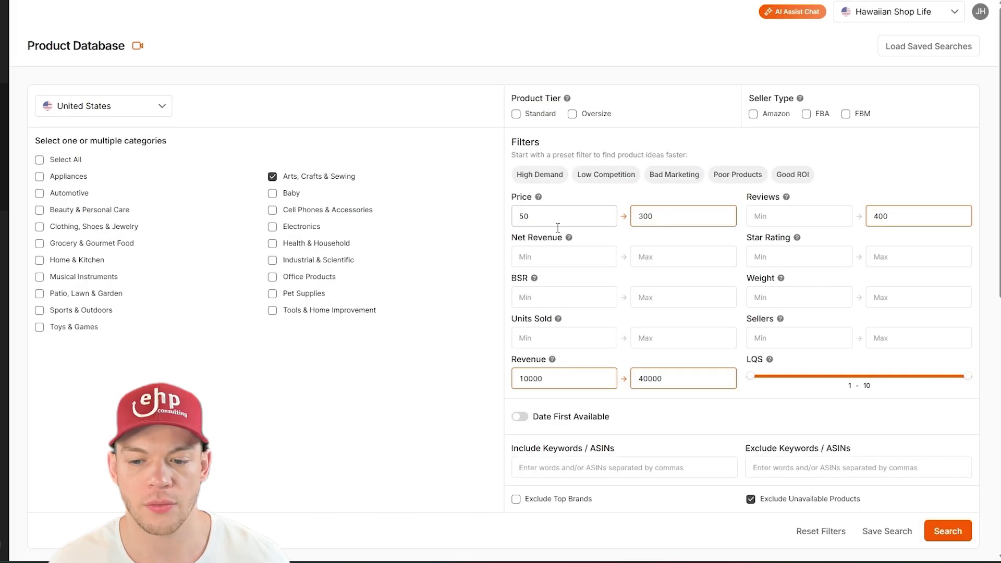
double_click(562, 221)
click(650, 214)
text(500)
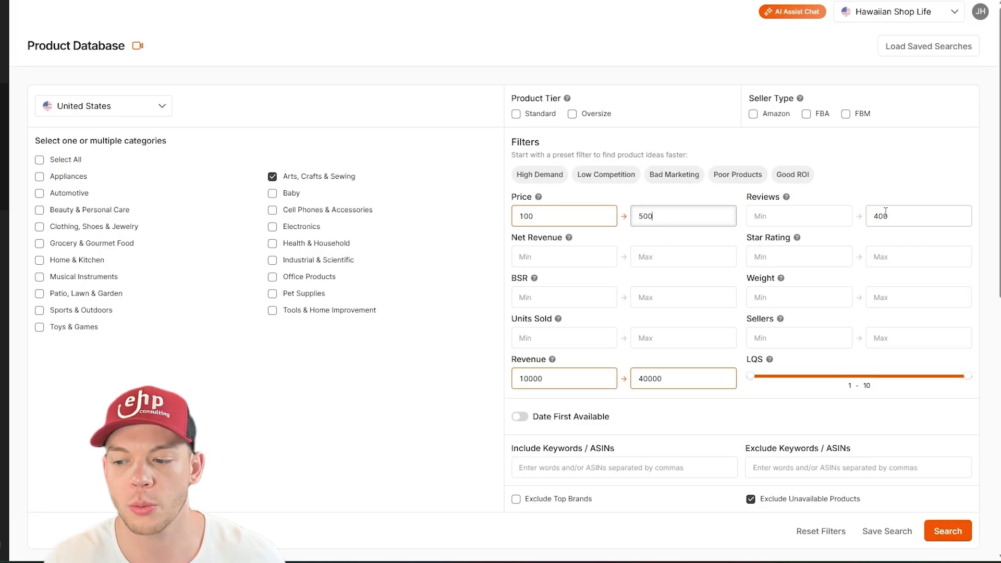
double_click(884, 215)
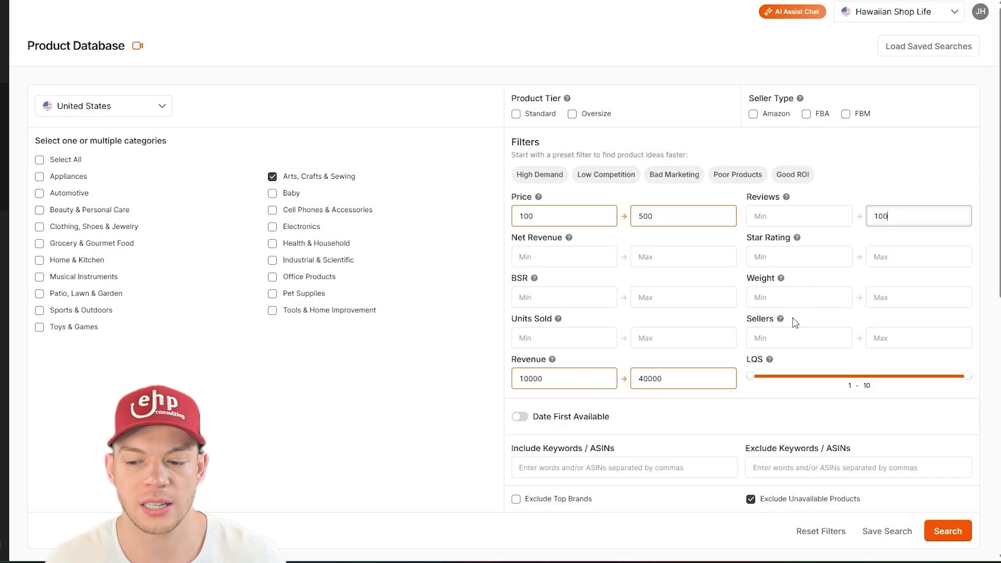
click(947, 529)
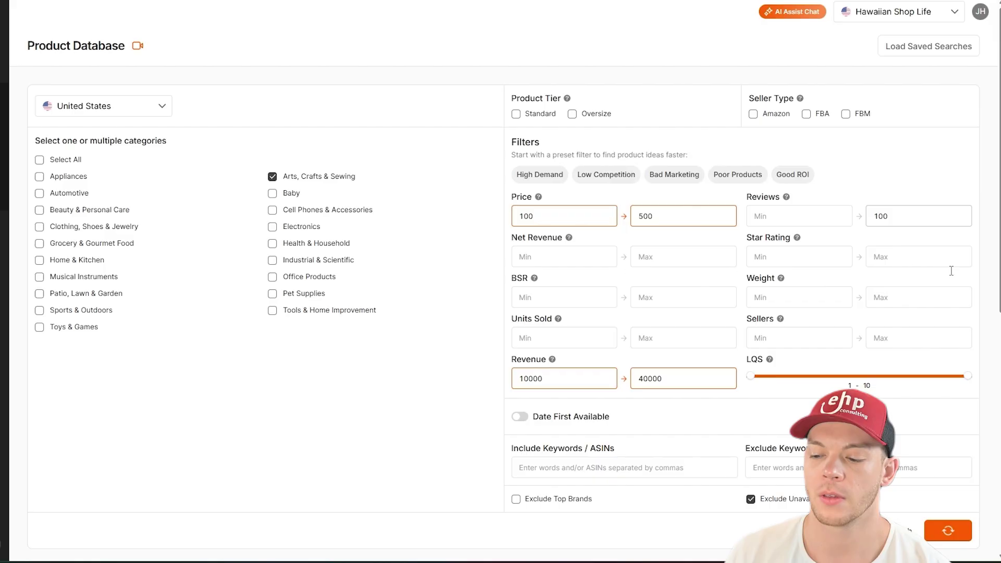
- Browse the Arts, Crafts & Sewing results, previewing the 20-pack black stretched canvas and the 10X10X9FT waterproof portable paint booth
scroll(946, 240, down, 8)
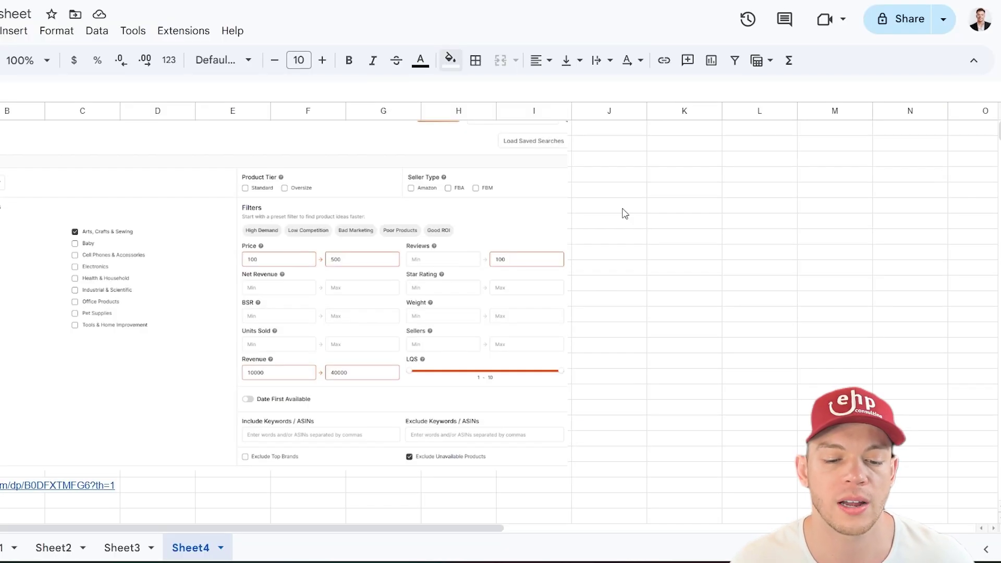
scroll(347, 319, down, 3)
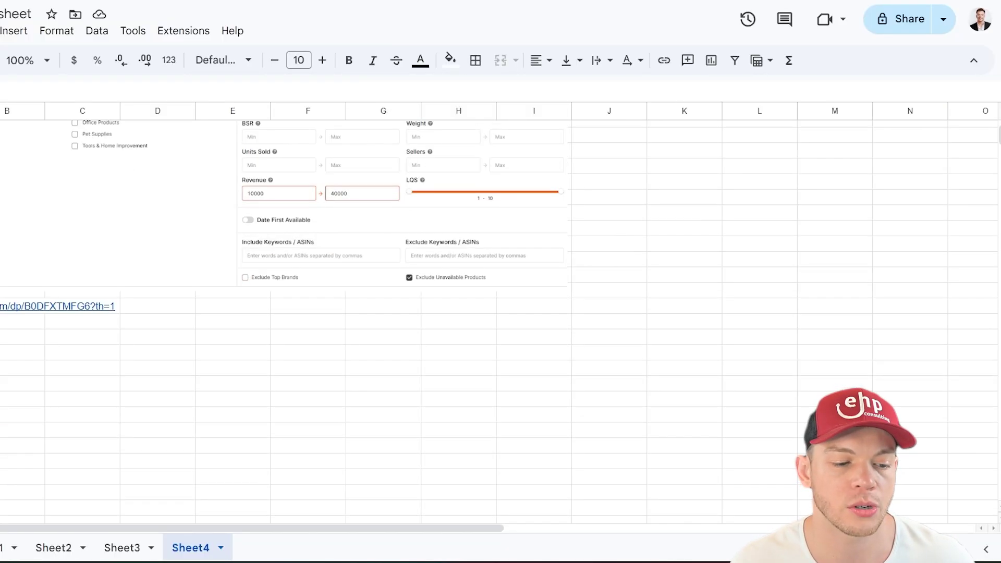
scroll(401, 313, up, 3)
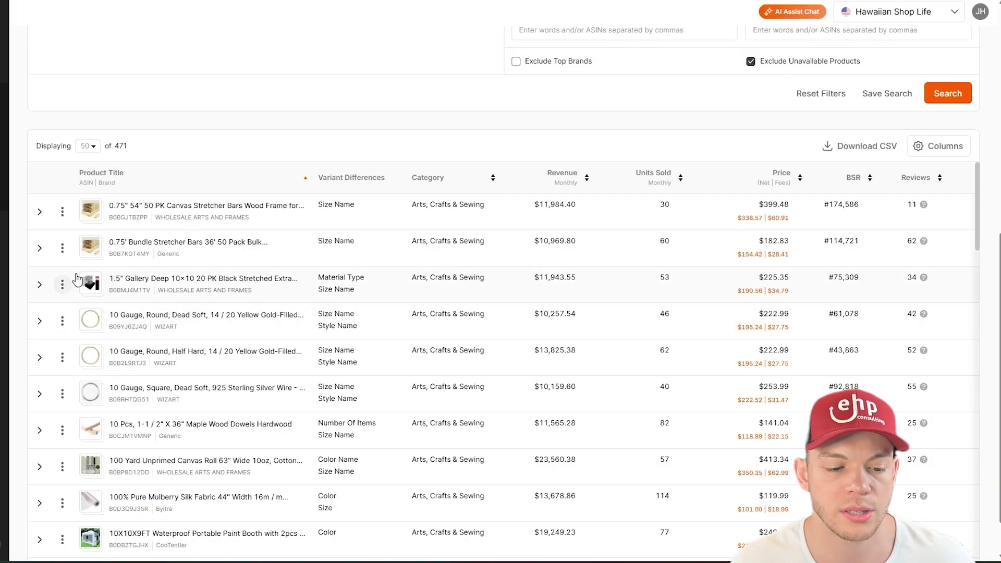
mouse_move(160, 287)
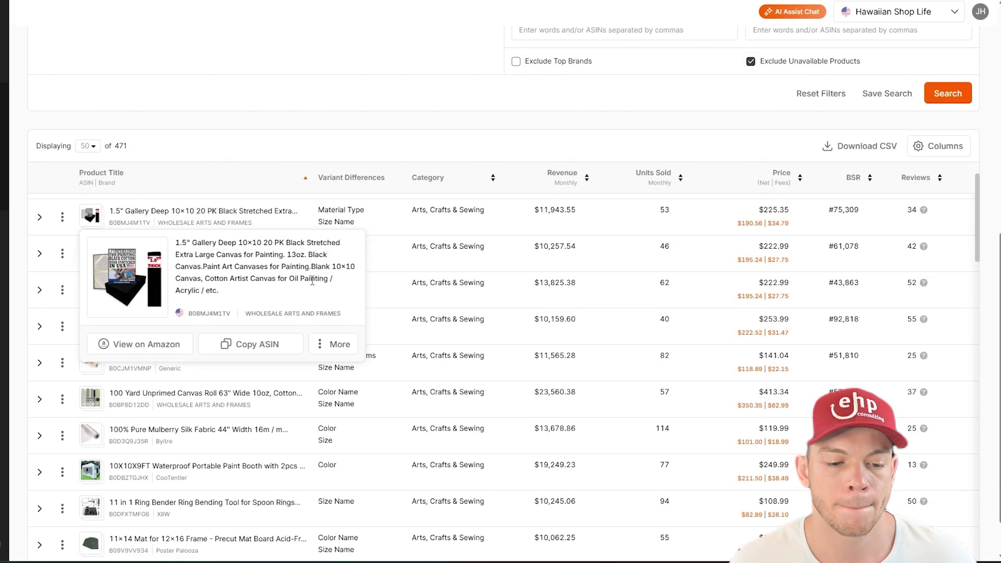
scroll(195, 342, down, 3)
mouse_move(212, 358)
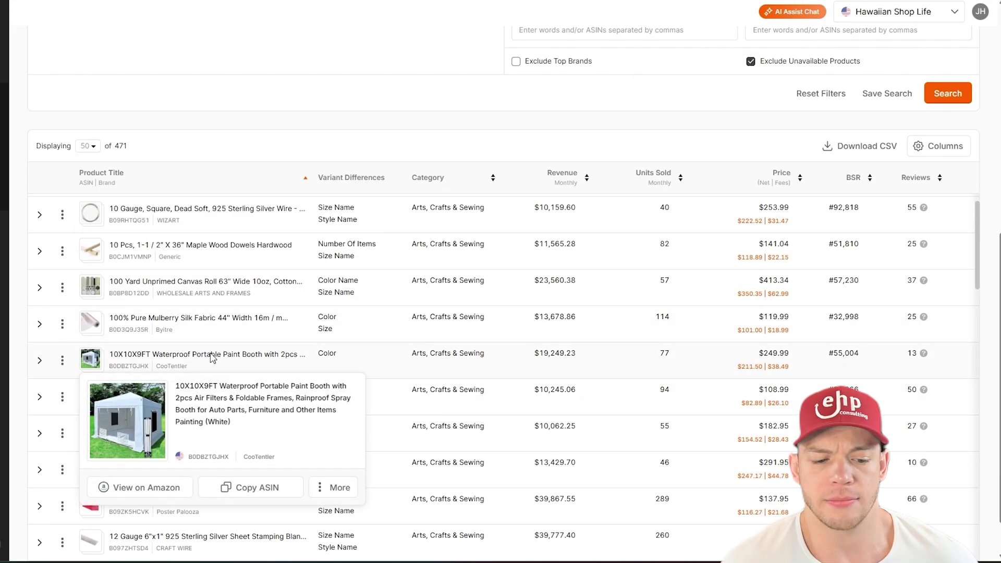
scroll(213, 358, down, 3)
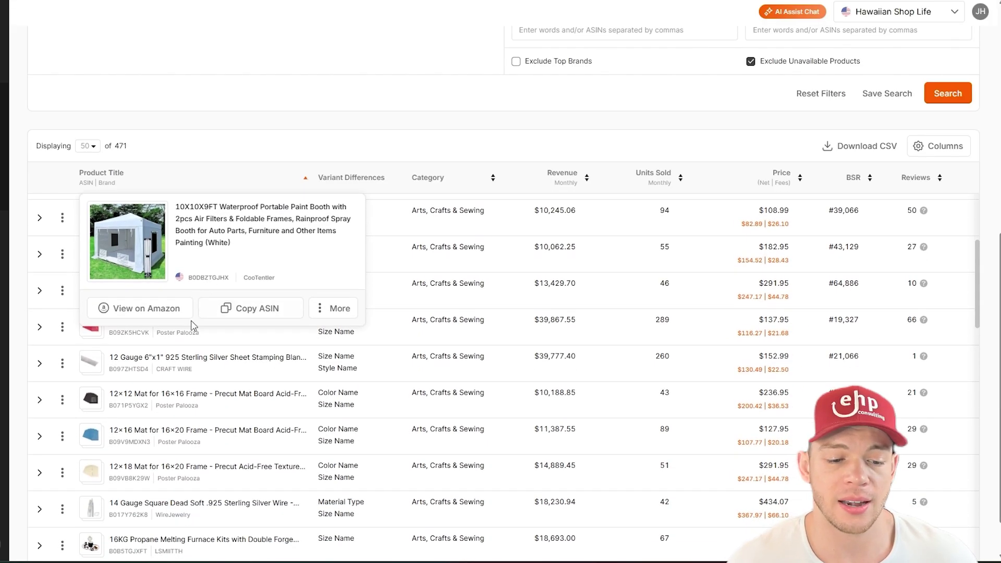
scroll(192, 325, down, 5)
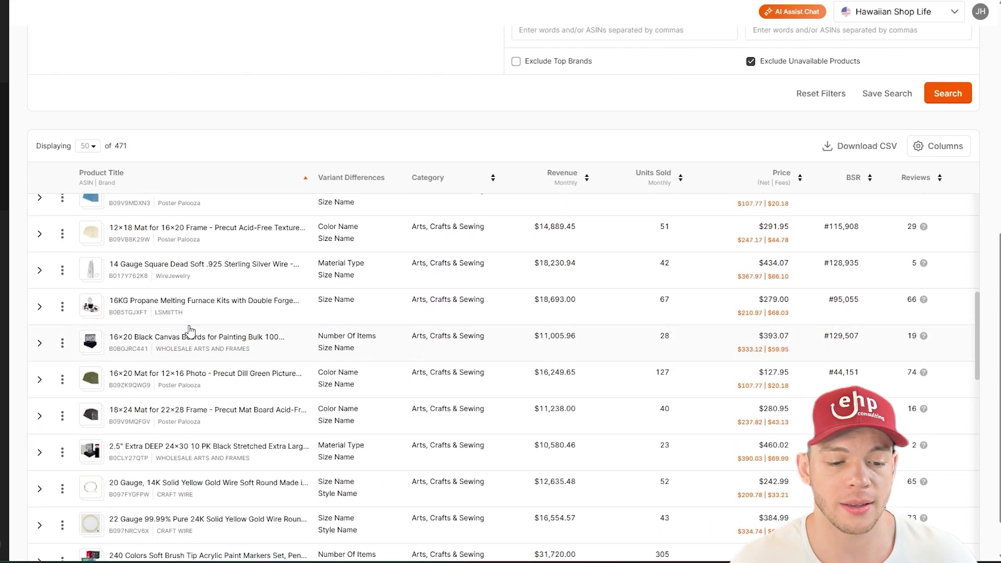
- Continue through the results, previewing the 16KG propane melting furnace kit, 22 gauge 24K gold wire and 4" beaded tassel fringe
mouse_move(200, 309)
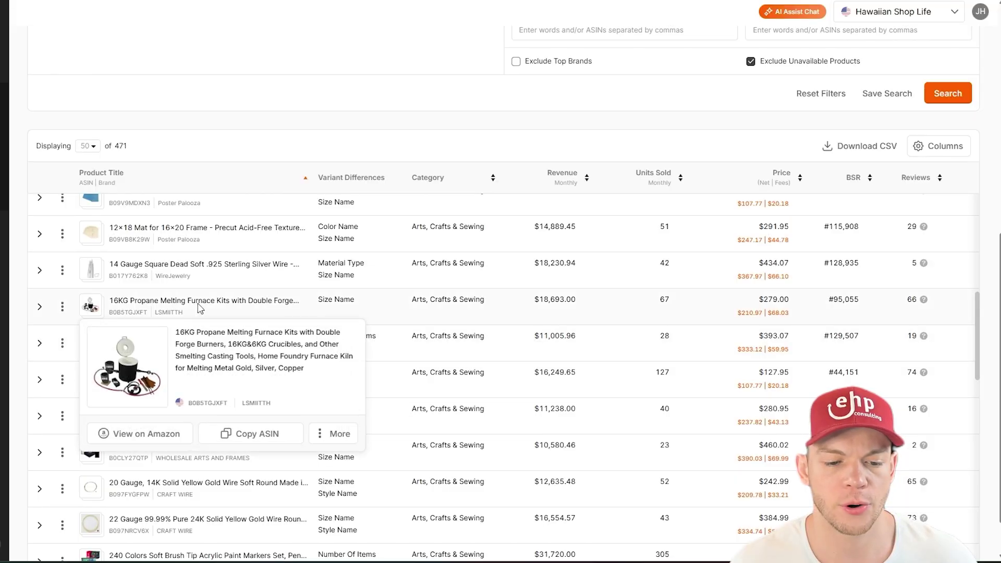
scroll(200, 309, down, 3)
mouse_move(304, 344)
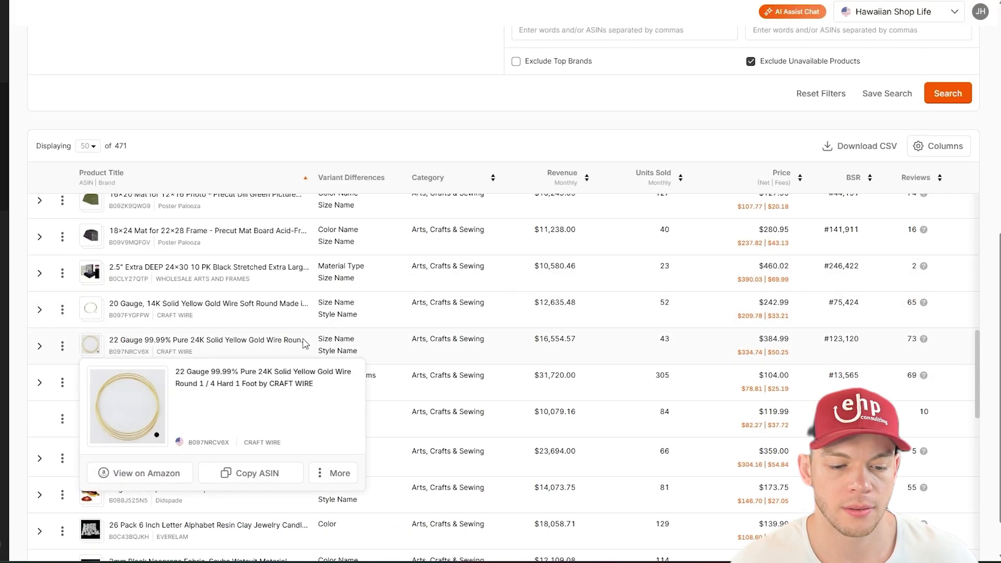
scroll(430, 264, down, 3)
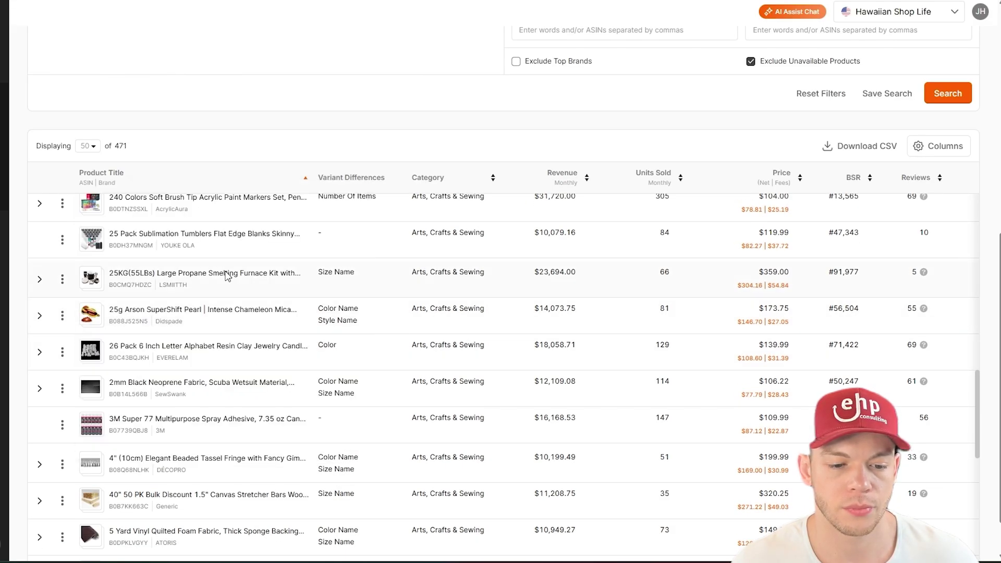
scroll(379, 276, down, 1)
scroll(379, 276, down, 3)
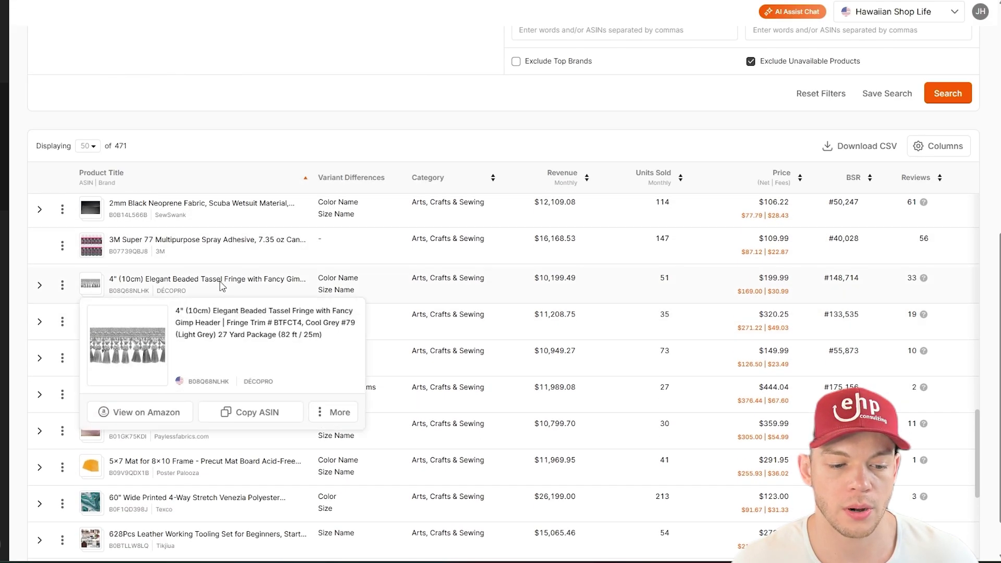
scroll(173, 365, down, 3)
scroll(206, 364, down, 3)
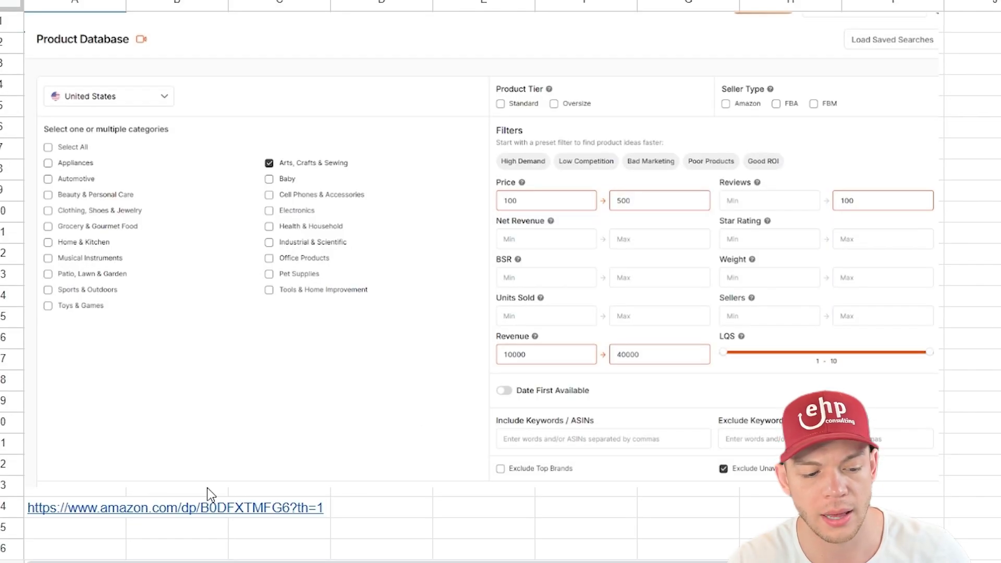
- Open the saved Amazon link for product B0DFXTMFG6 from the spreadsheet
click(172, 507)
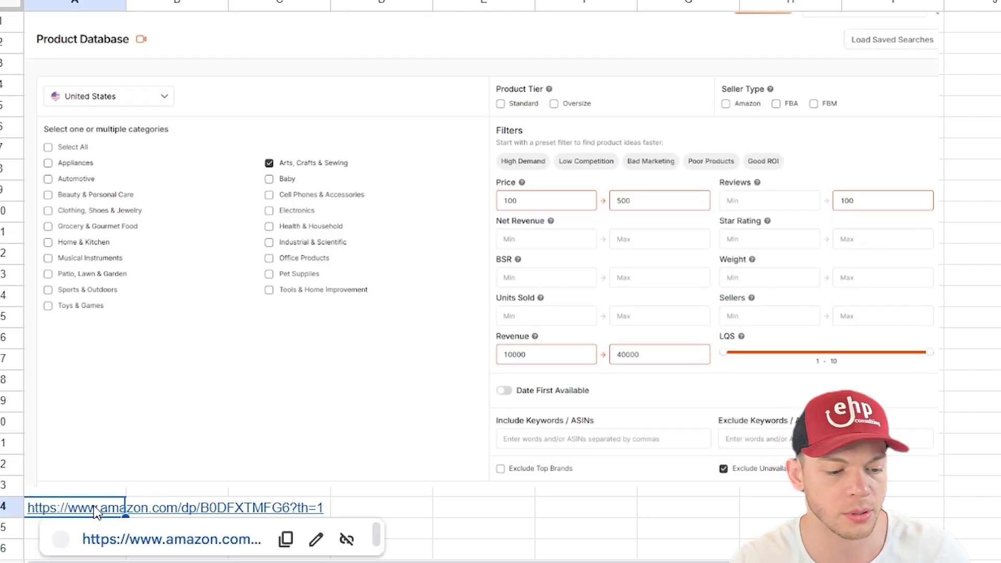
click(167, 540)
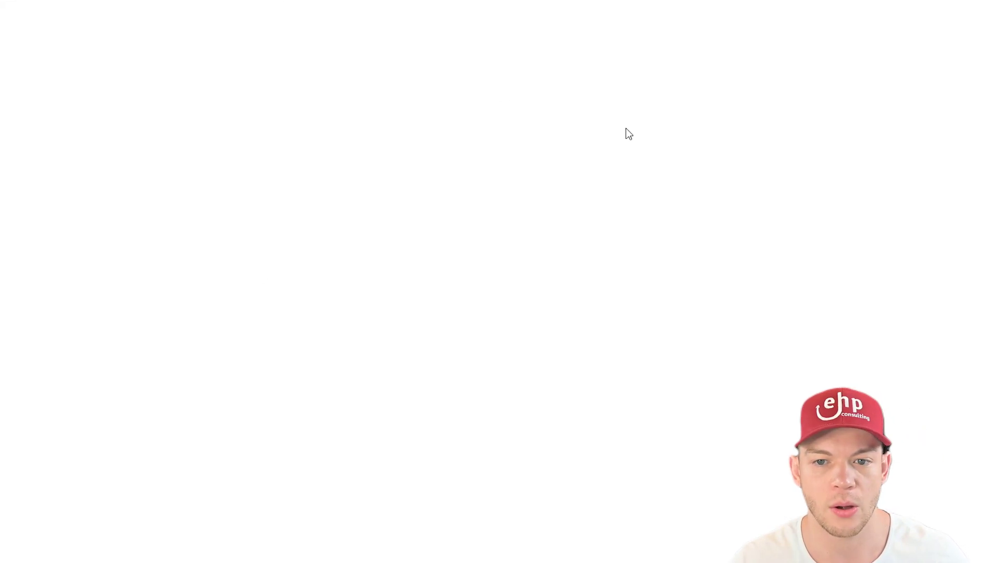
- Review the 11 in 1 ring bender listing's review count, "Jewelry Making Kit" title wording, monthly revenue and product images
scroll(649, 251, down, 1)
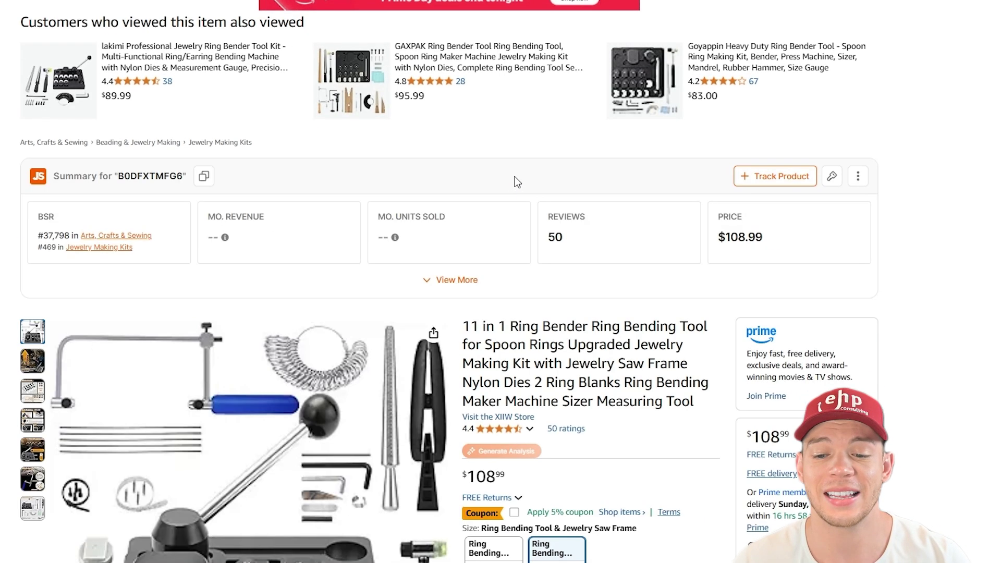
scroll(513, 224, down, 1)
drag(513, 269, 568, 280)
scroll(657, 284, down, 1)
click(661, 280)
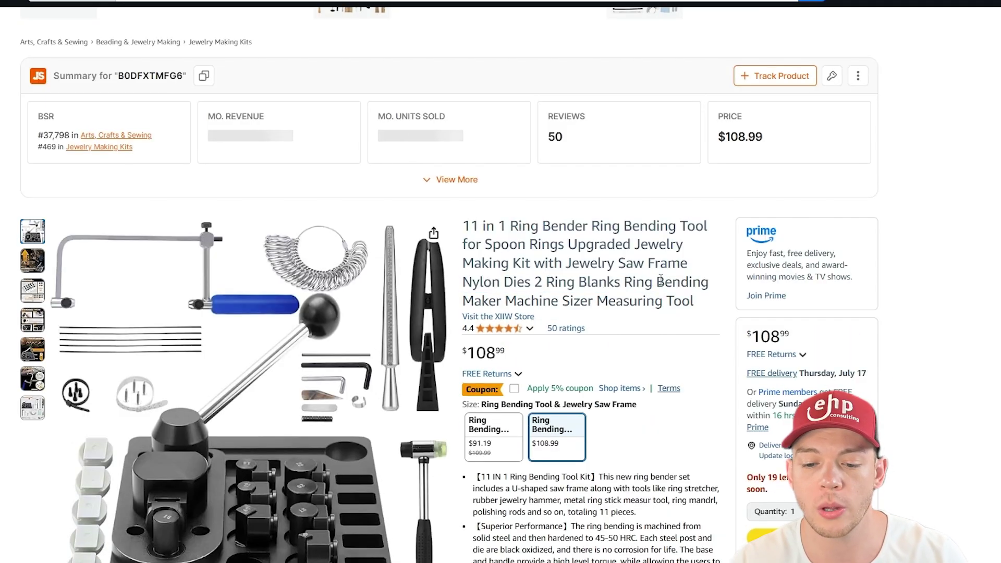
scroll(653, 260, down, 1)
mouse_move(635, 328)
mouse_down()
mouse_move(528, 347)
mouse_move(585, 328)
mouse_move(641, 328)
mouse_up()
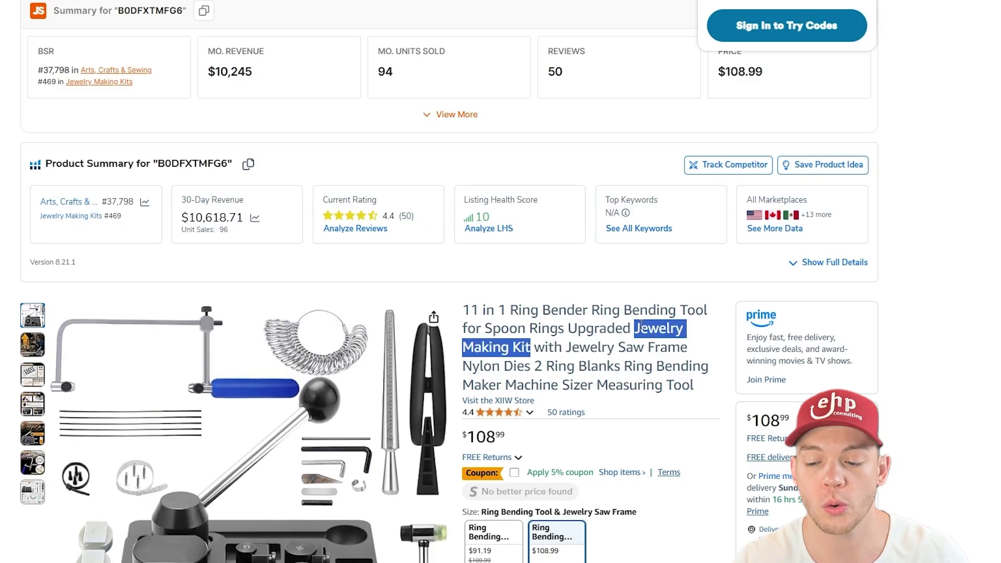
scroll(677, 430, down, 1)
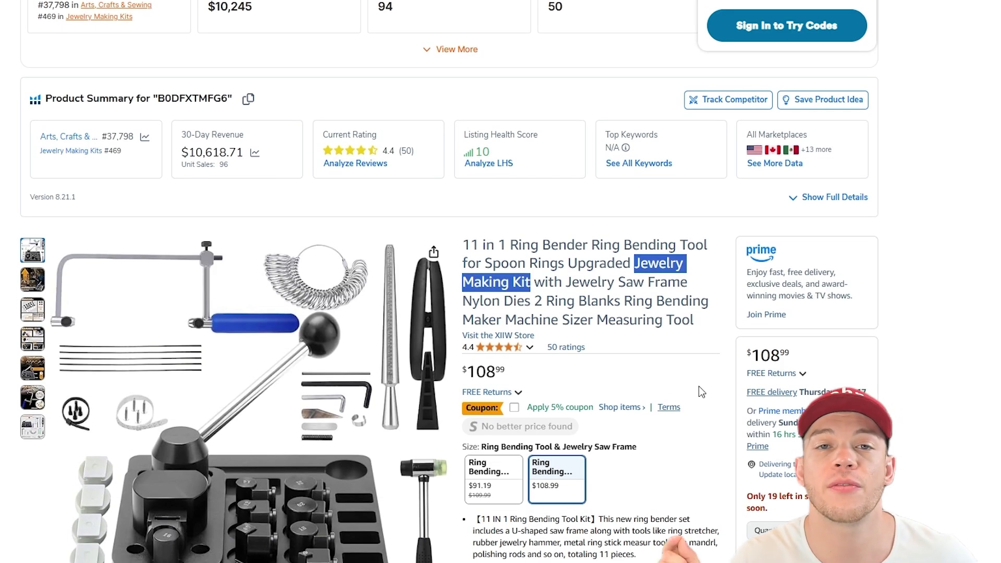
drag(195, 17, 290, 18)
scroll(235, 157, down, 2)
mouse_move(221, 267)
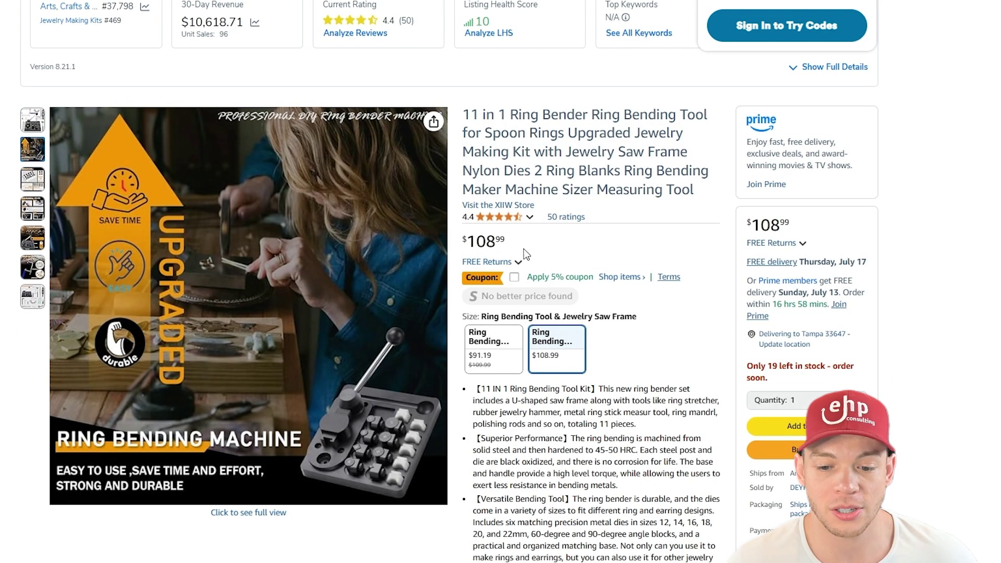
- Check the 11 in 1 ring bender's price and compare it with the competing ring bender kits suggested on the product page
double_click(484, 239)
scroll(598, 267, down, 1)
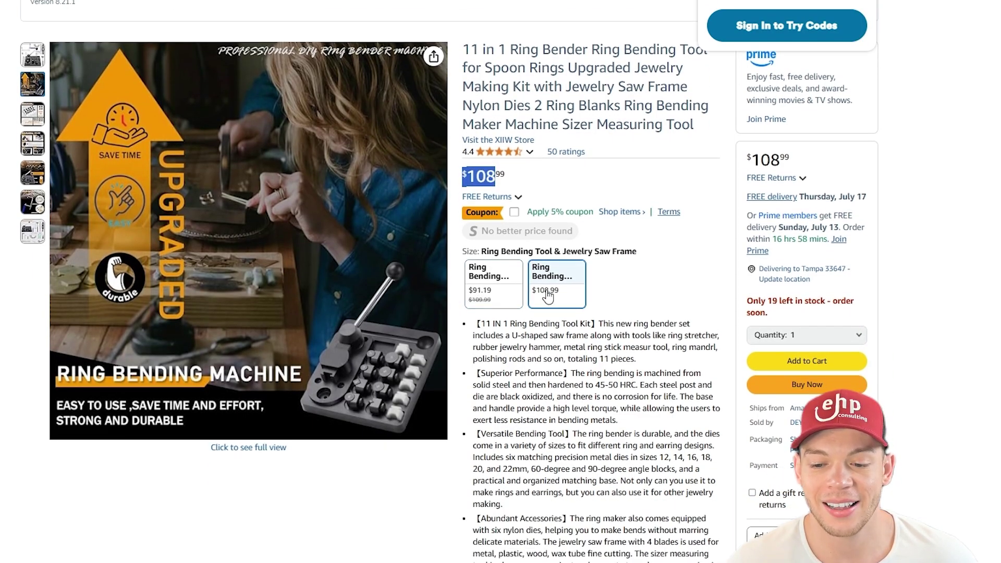
scroll(641, 289, down, 4)
scroll(841, 327, down, 15)
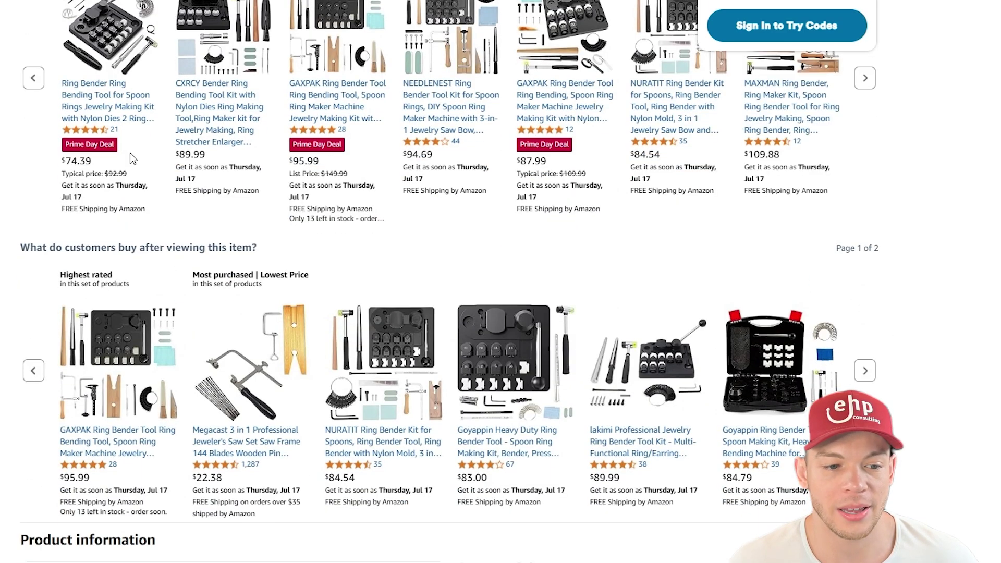
scroll(477, 224, up, 5)
scroll(211, 412, down, 2)
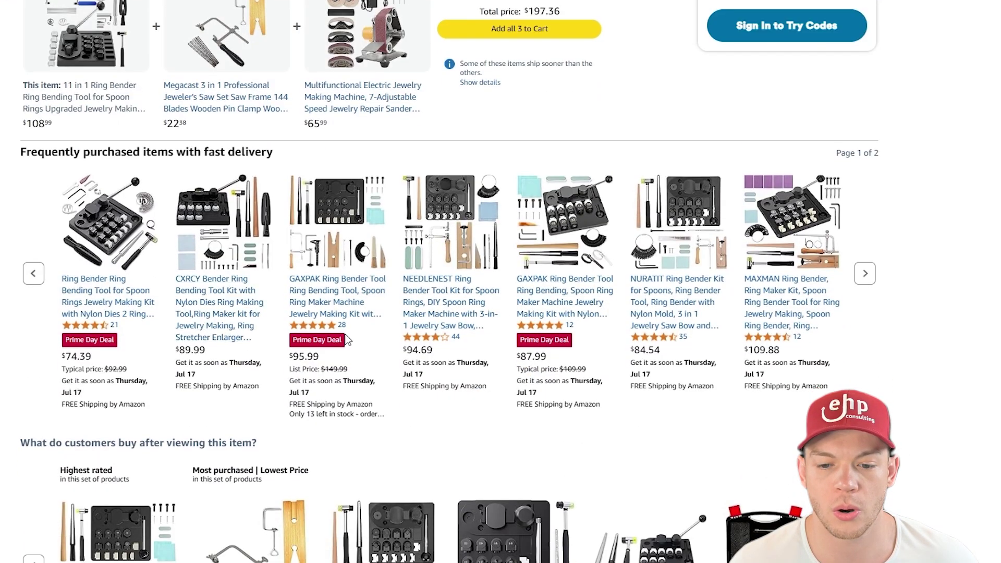
scroll(724, 353, up, 15)
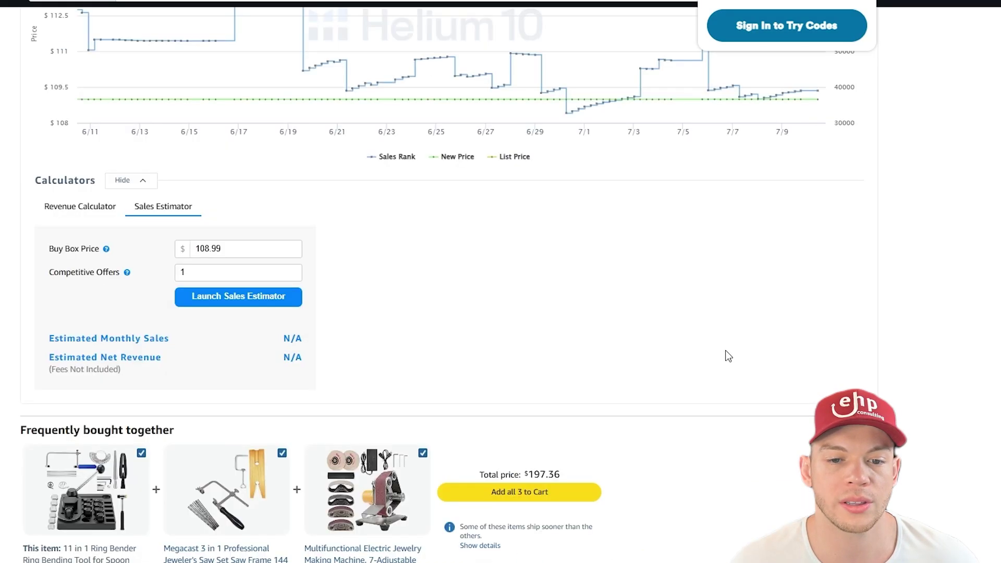
- Review the ring bender listing's product images, including the jewelry saw frame and main kit image, along with its sales summary and price
scroll(675, 334, up, 5)
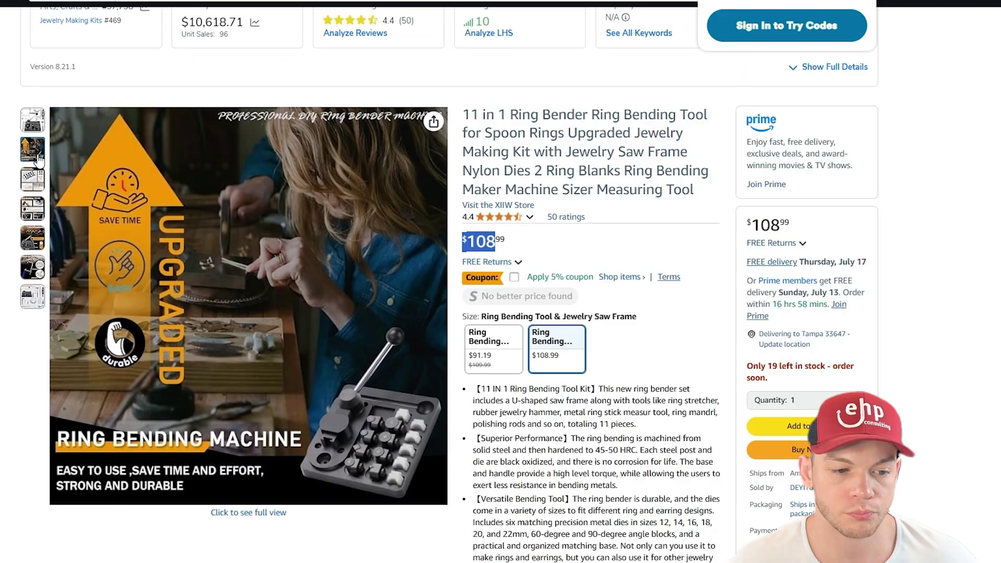
mouse_move(38, 190)
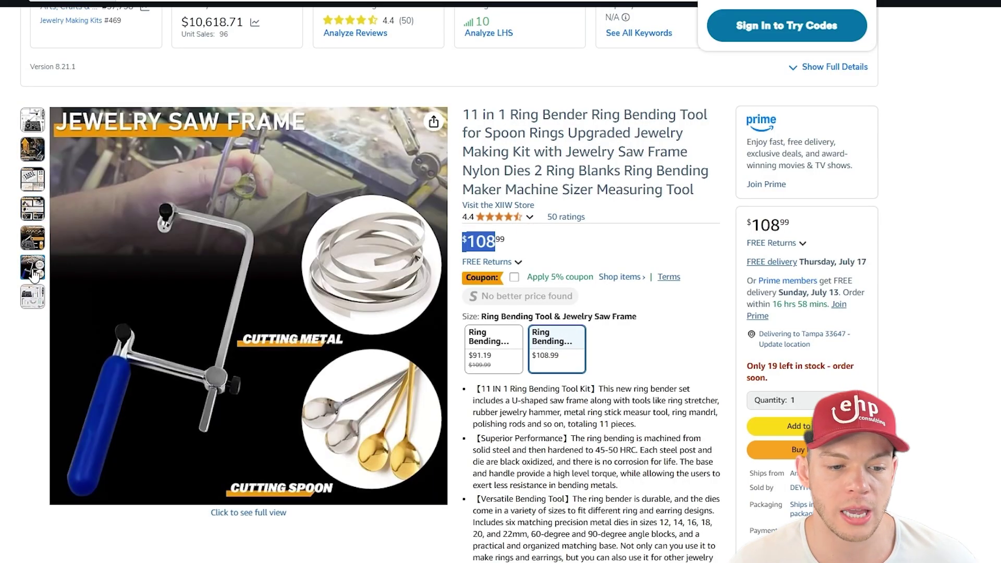
scroll(671, 232, up, 4)
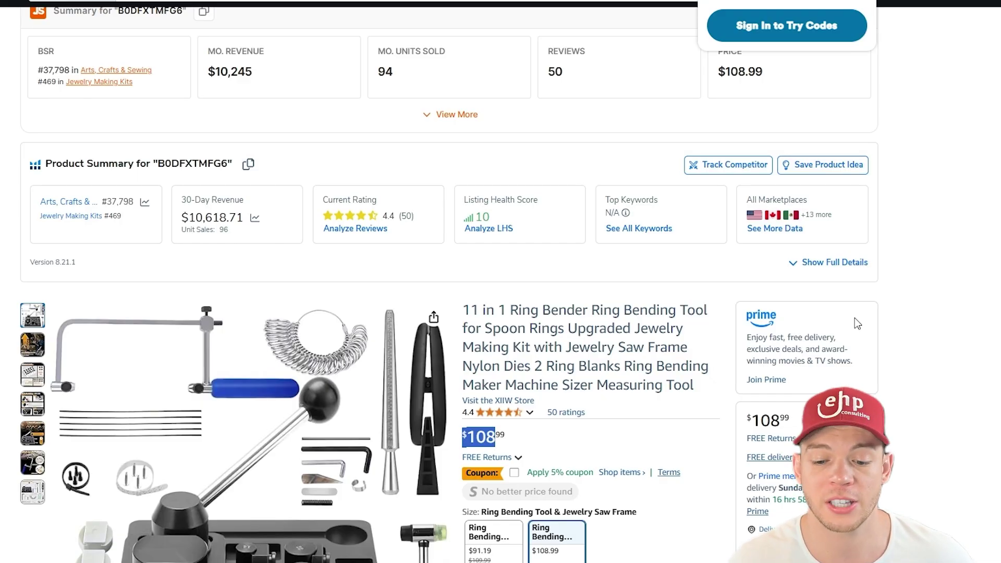
drag(503, 435, 468, 440)
scroll(468, 441, down, 4)
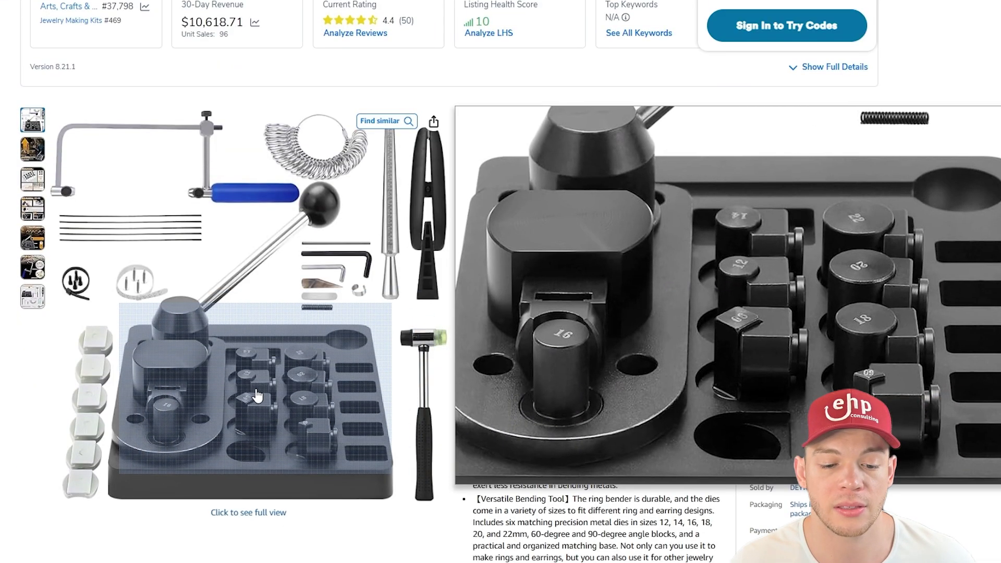
scroll(257, 396, up, 1)
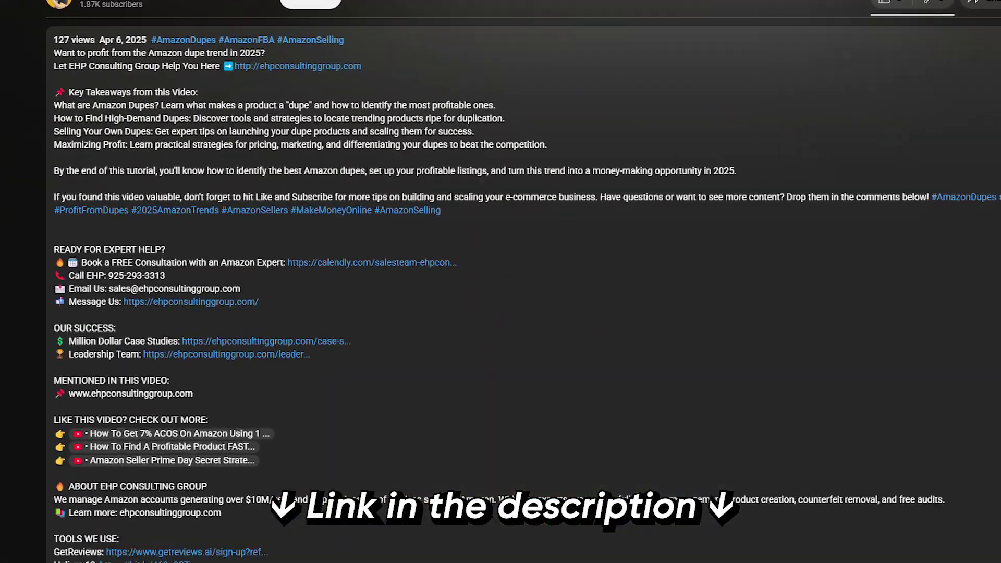
- On YouTube, find the JungleScout link in the video description and write a comment thanking the channel for its help
scroll(500, 282, down, 3)
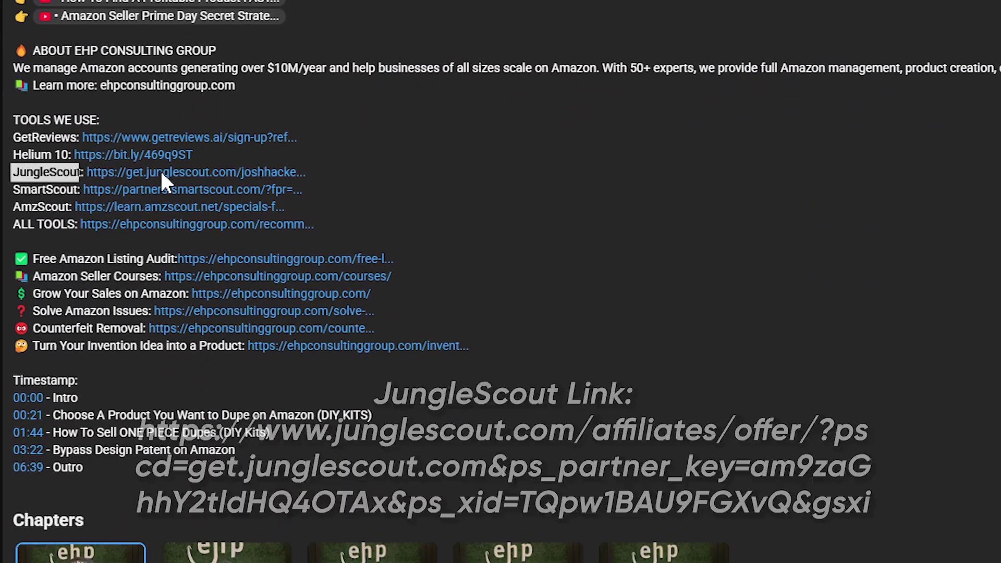
scroll(160, 138, down, 10)
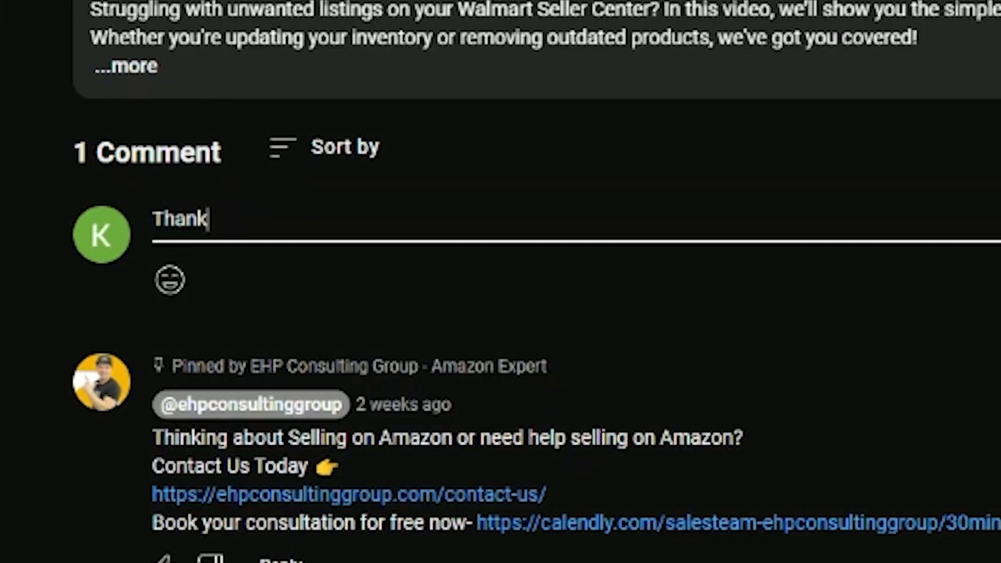
text(you for your hel)
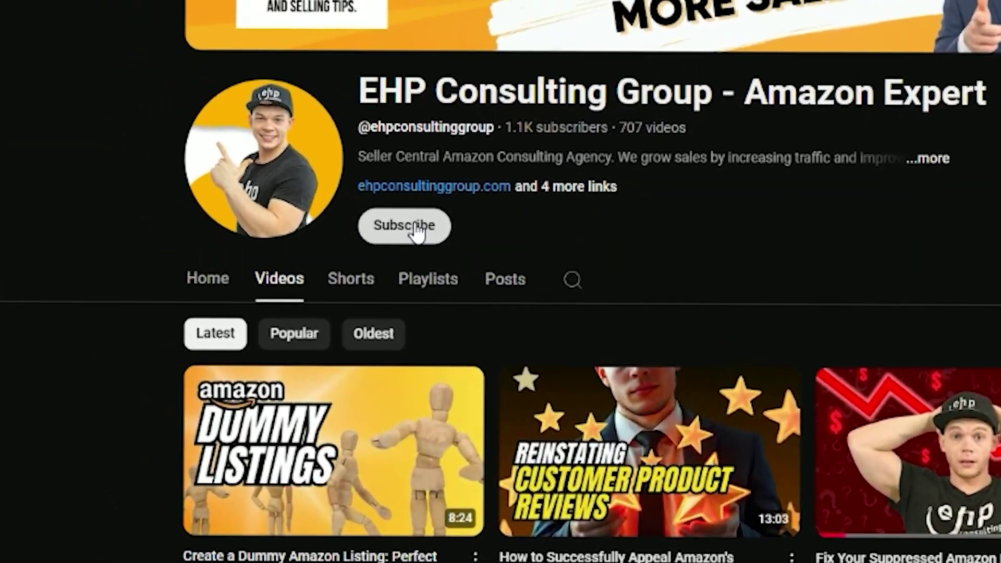
- Browse the latest videos on the EHP Consulting Group channel
click(279, 140)
scroll(500, 281, down, 15)
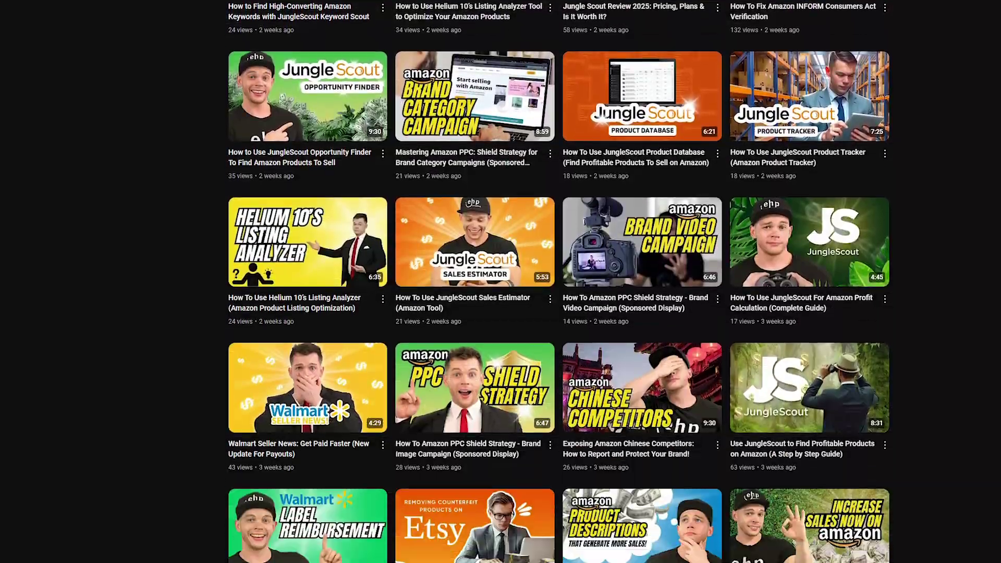
scroll(500, 282, down, 20)
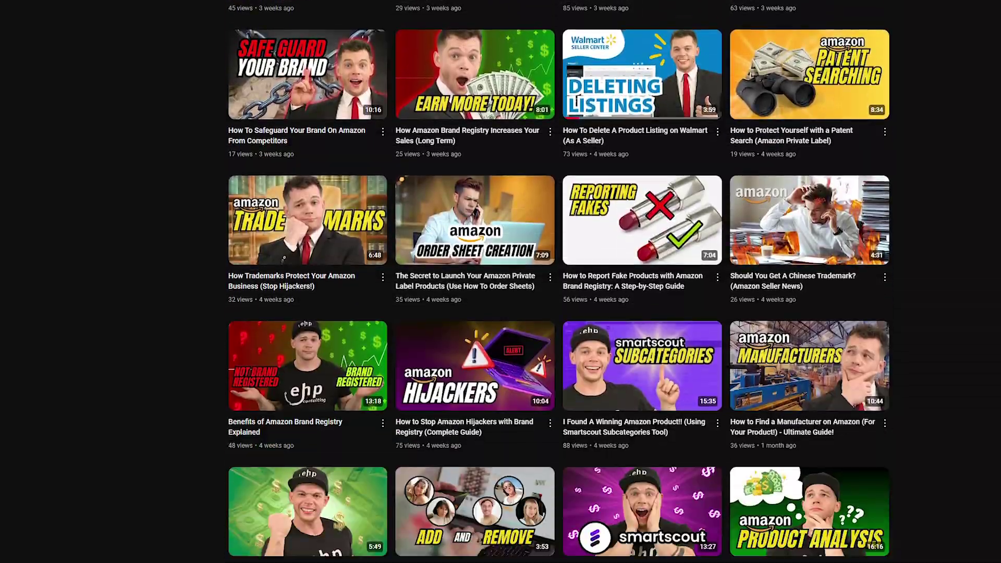
scroll(501, 281, down, 15)
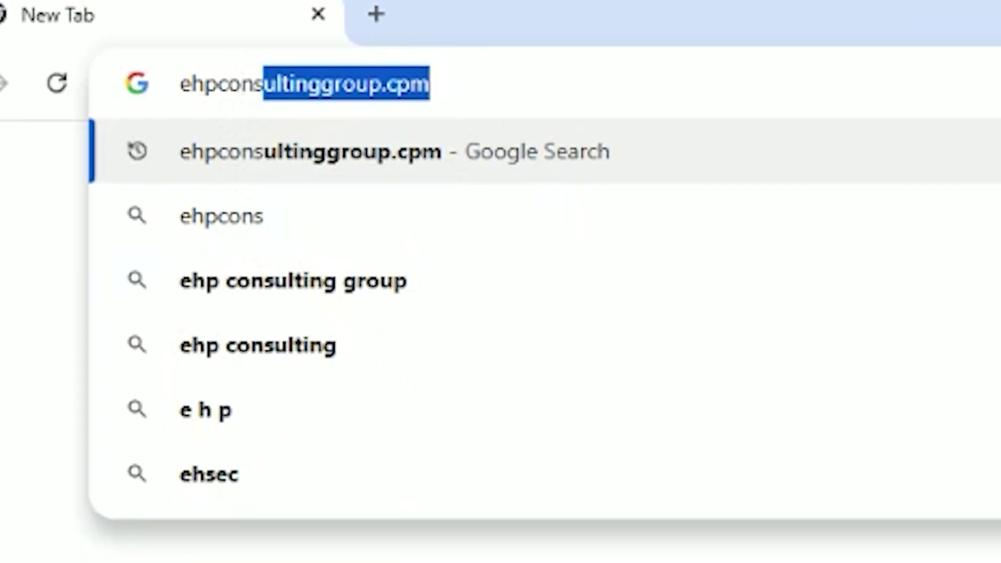
- Enter the web address ehpconsultinggroup.com in a new browser tab
text(ultinggroup.com)
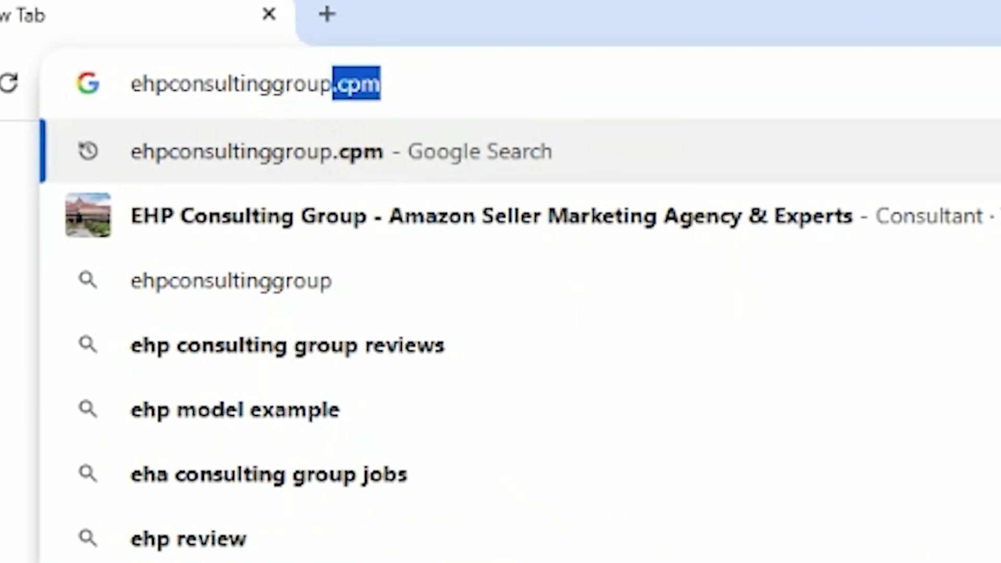